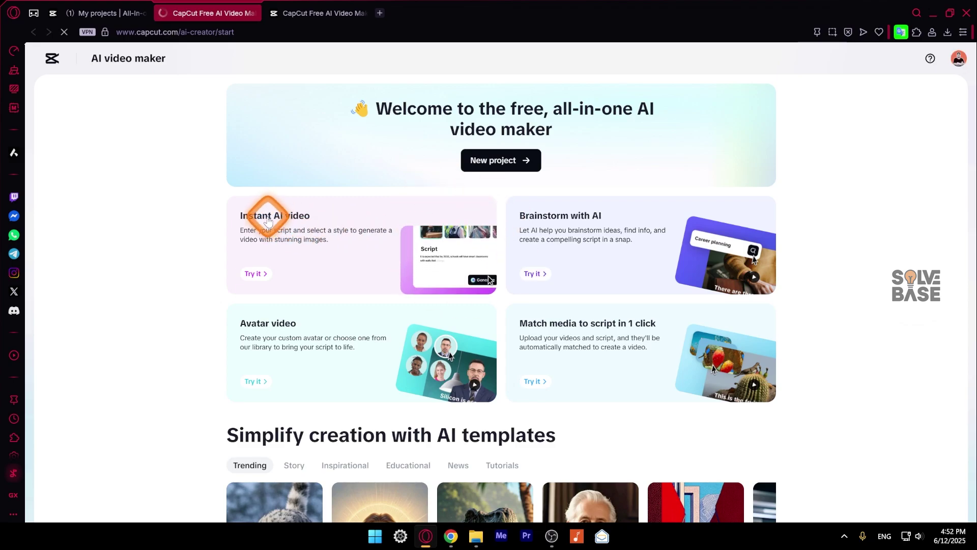
Pick Fluffy 3D from the Style carousel in the Instant AI video setup
{"action": "left_click", "coordinate": [254, 275]}
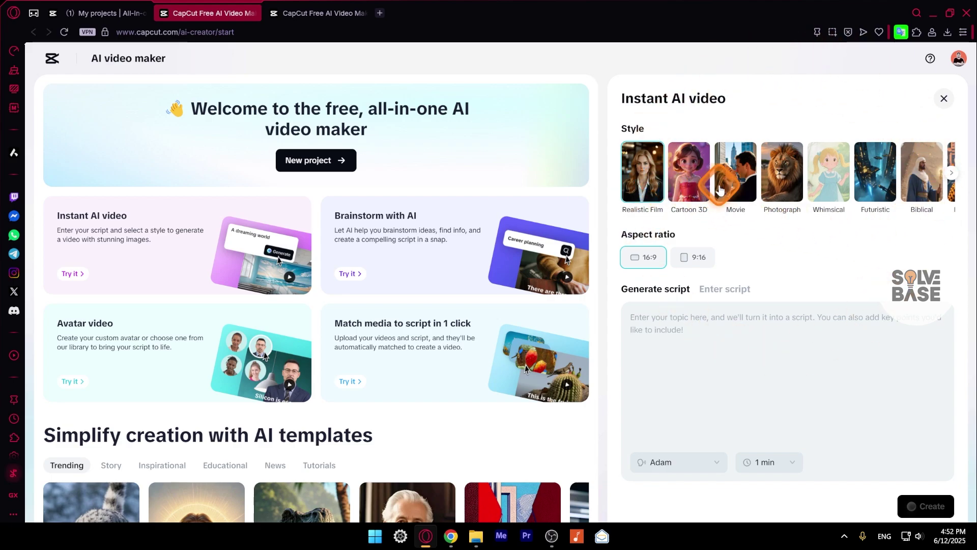
{"action": "left_click", "coordinate": [951, 173]}
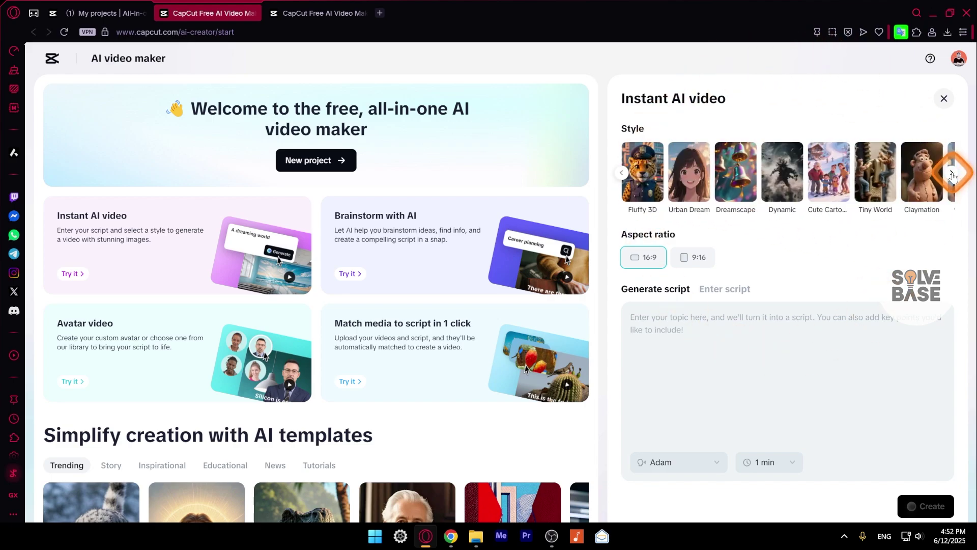
{"action": "left_click", "coordinate": [645, 163]}
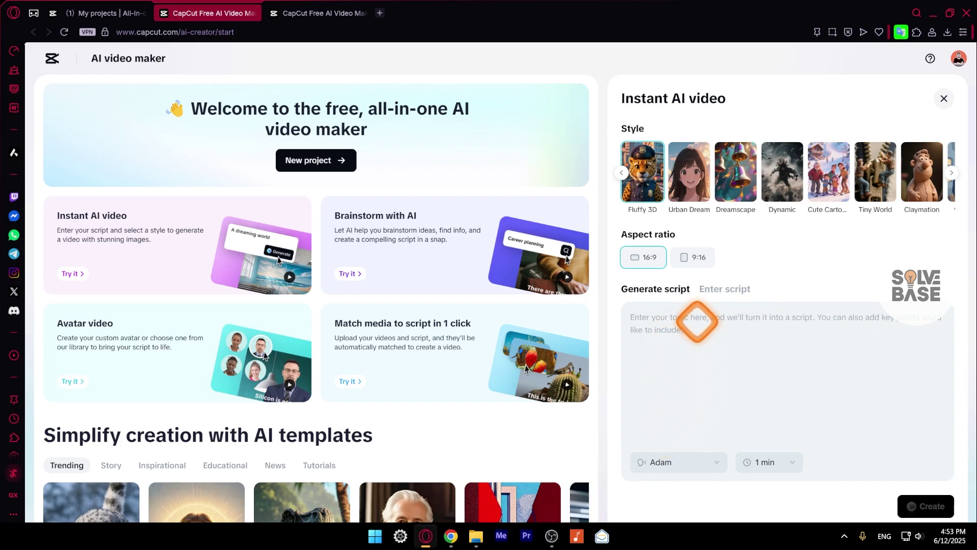
Have AI write the script from the topic 'a fat cop looking for a human cat thief. cat stole a valuable diamond.'
{"action": "left_click", "coordinate": [722, 291]}
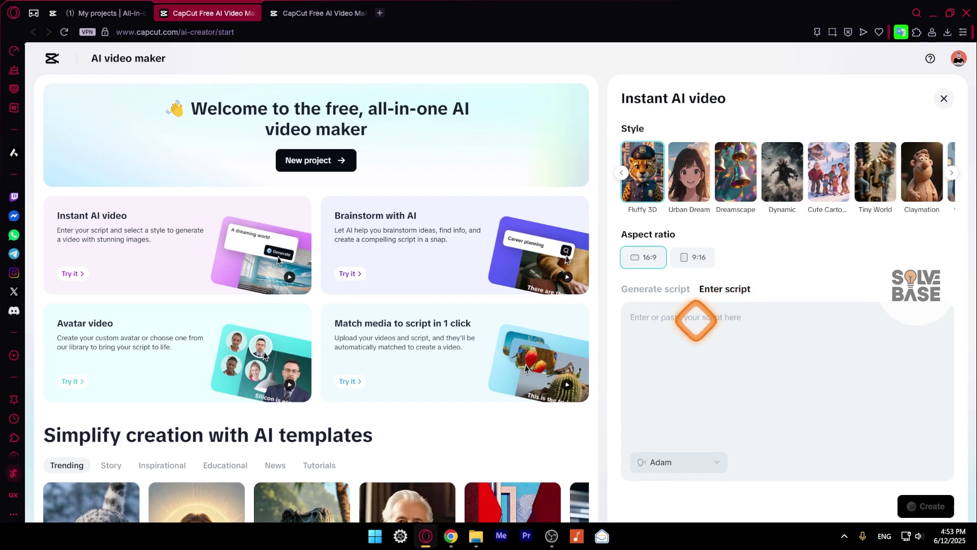
{"action": "left_click", "coordinate": [656, 289]}
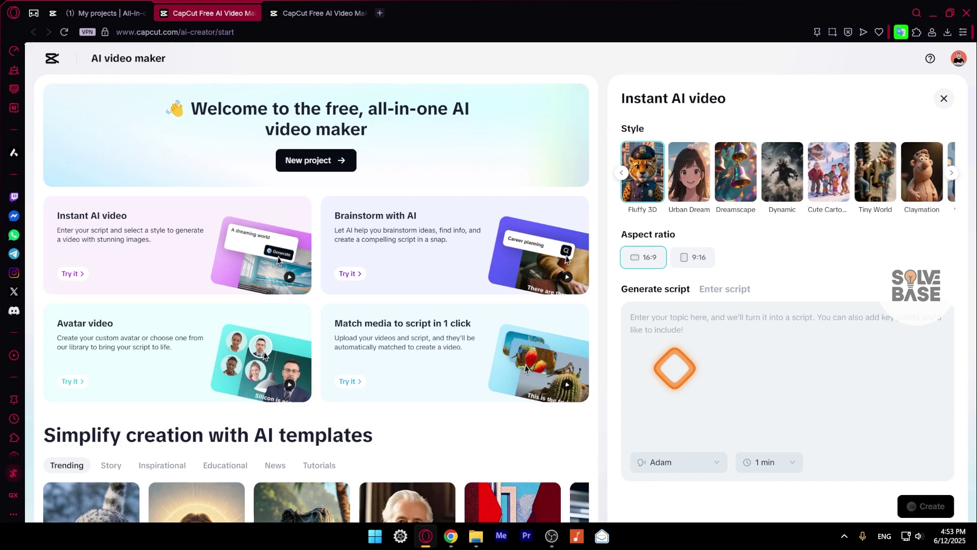
{"action": "type", "text": "a fat cop looking for a human cat thief. cat stole a valuable diamond."}
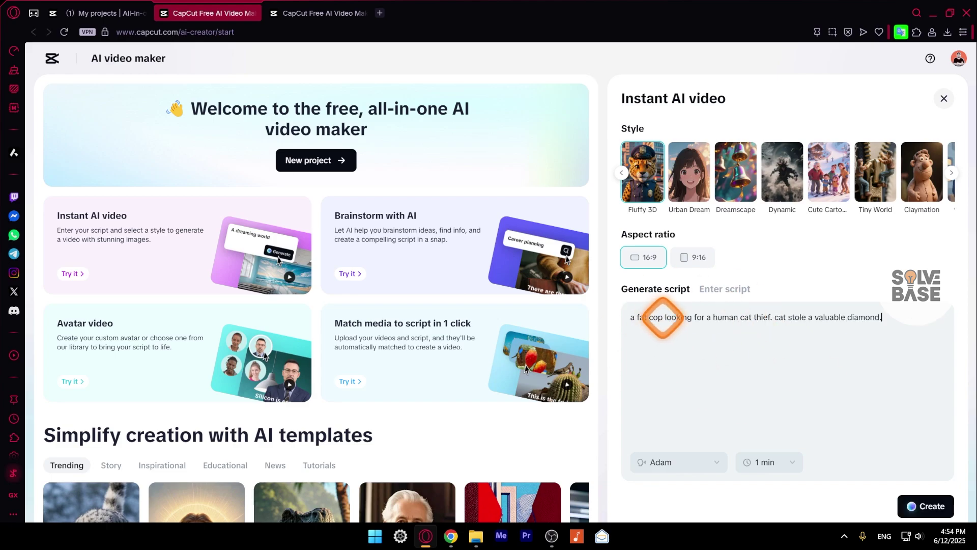
Set the narrator voice to Detective and the video length to 5 min
{"action": "left_click", "coordinate": [713, 468]}
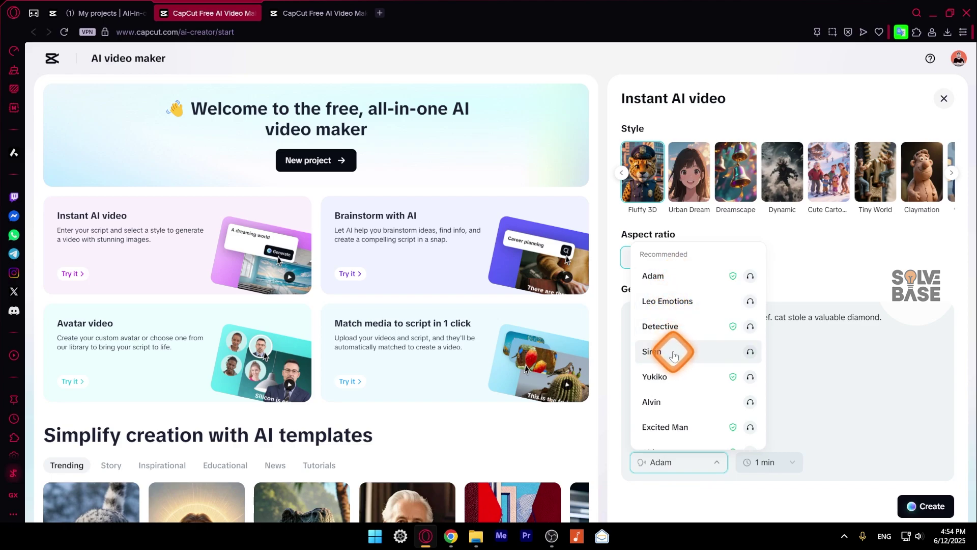
{"action": "left_click", "coordinate": [662, 326]}
{"action": "left_click", "coordinate": [765, 461]}
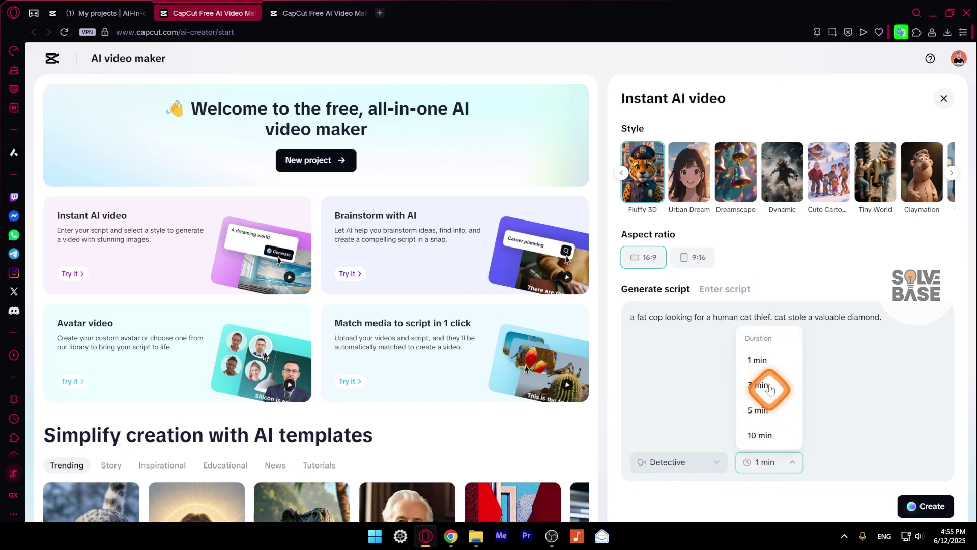
{"action": "left_click", "coordinate": [761, 411]}
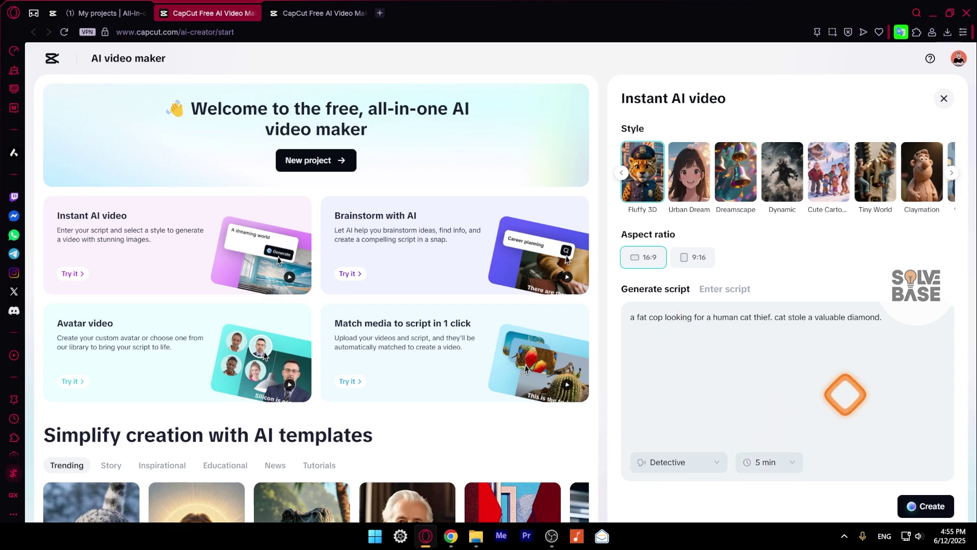
Create the video from the cop and cat thief topic and wait for the storyboard
{"action": "left_click", "coordinate": [931, 507]}
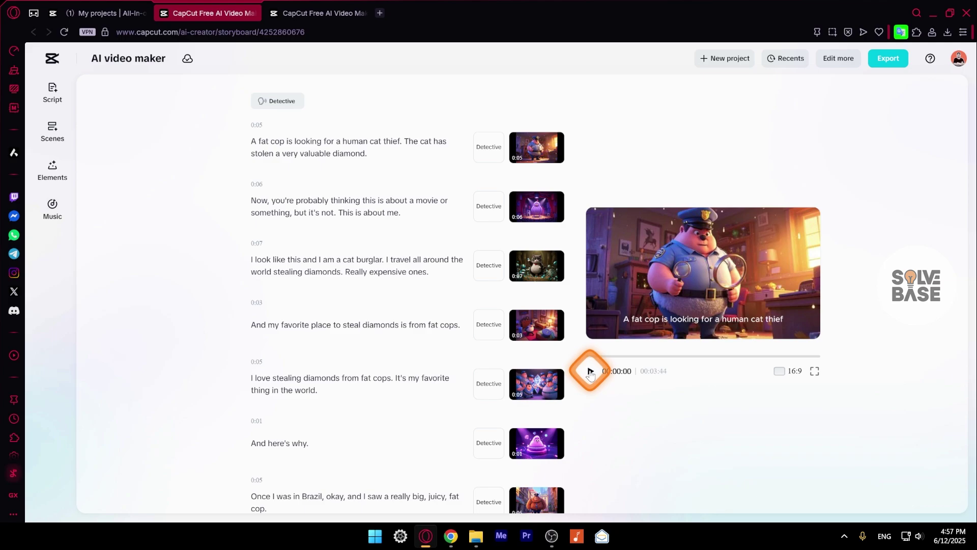
Play the preview up to 00:00:10, pause it, and scroll down the scene list
{"action": "left_click", "coordinate": [590, 372]}
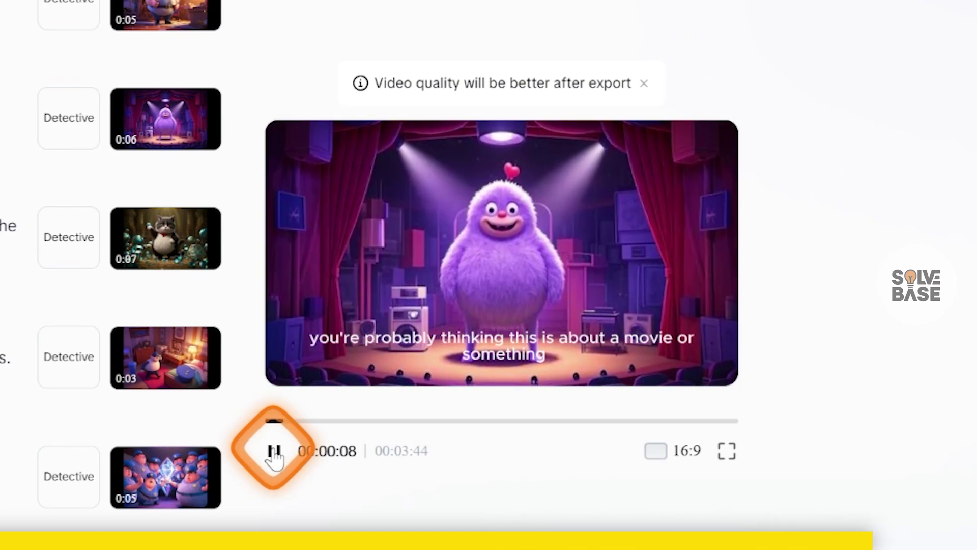
{"action": "left_click", "coordinate": [275, 451]}
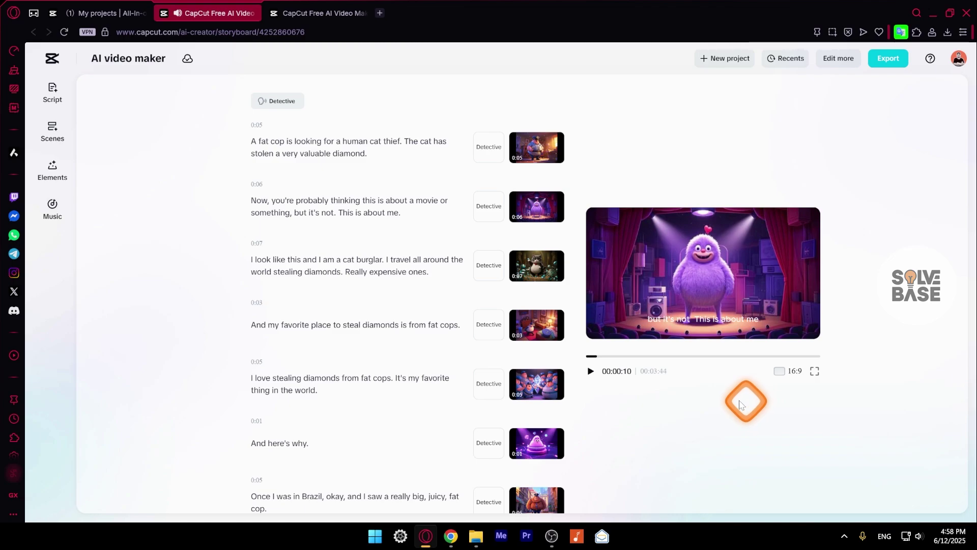
{"action": "scroll", "coordinate": [392, 356], "scroll_direction": "down", "scroll_amount": 1}
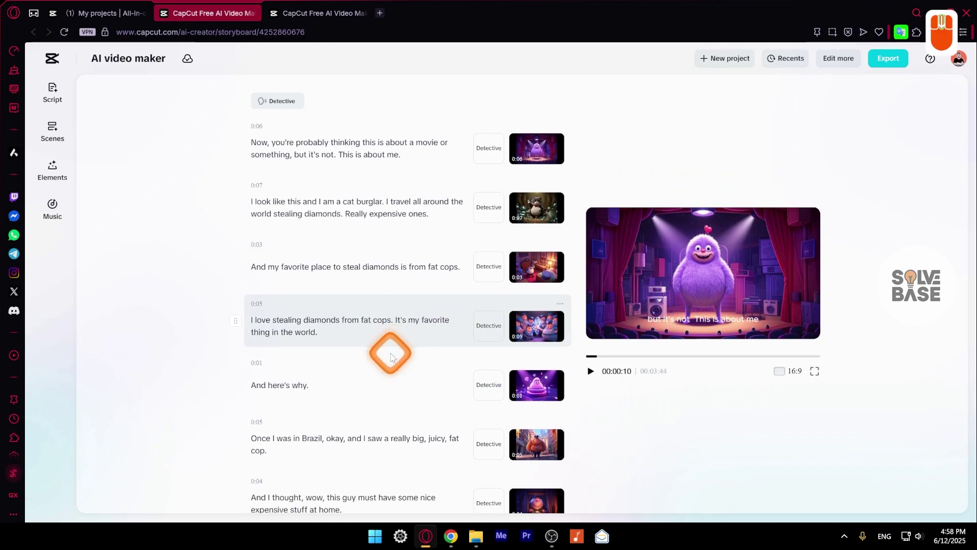
{"action": "scroll", "coordinate": [392, 357], "scroll_direction": "down", "scroll_amount": 1}
{"action": "scroll", "coordinate": [483, 335], "scroll_direction": "down", "scroll_amount": 1}
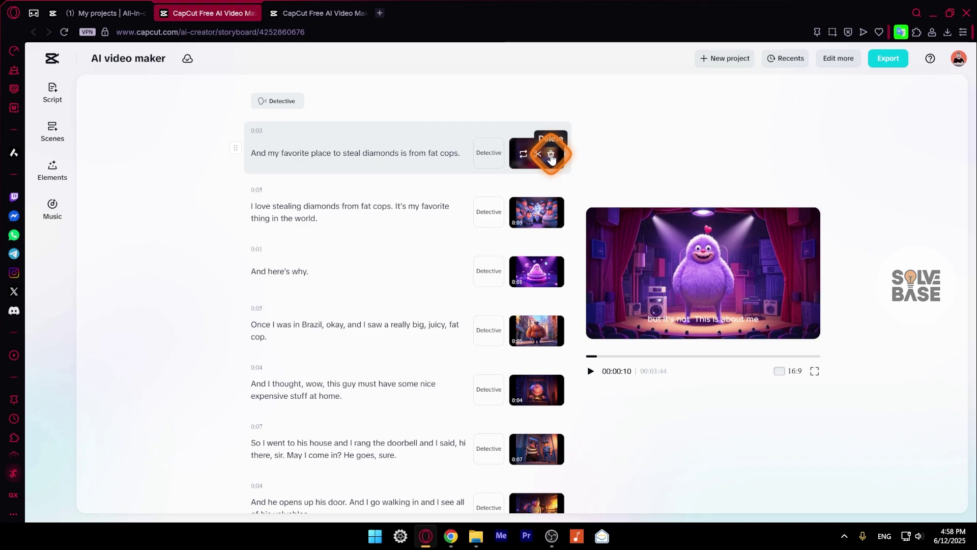
Browse the diamond-stealing scene's Generate, Stock media and Your media options, then return to AI media
{"action": "left_click", "coordinate": [522, 155]}
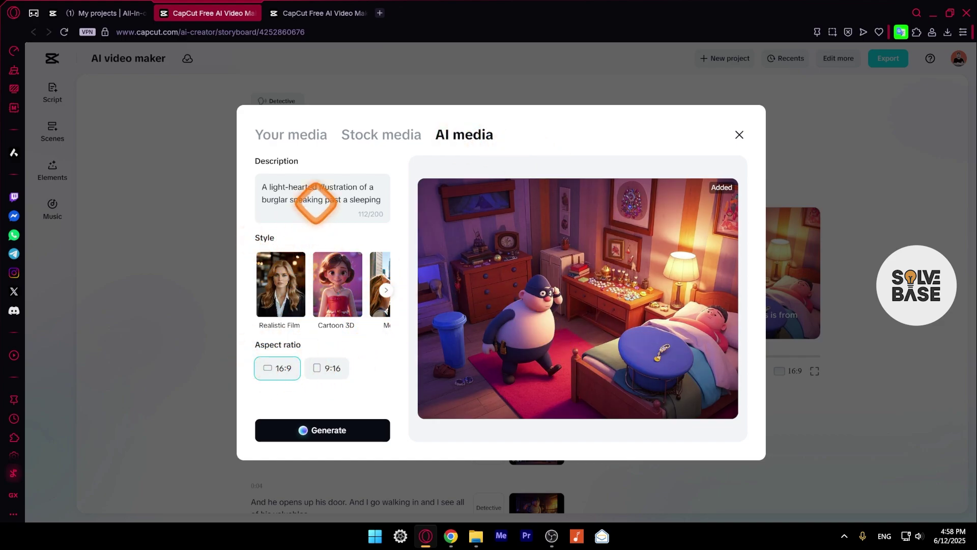
{"action": "left_click", "coordinate": [321, 440]}
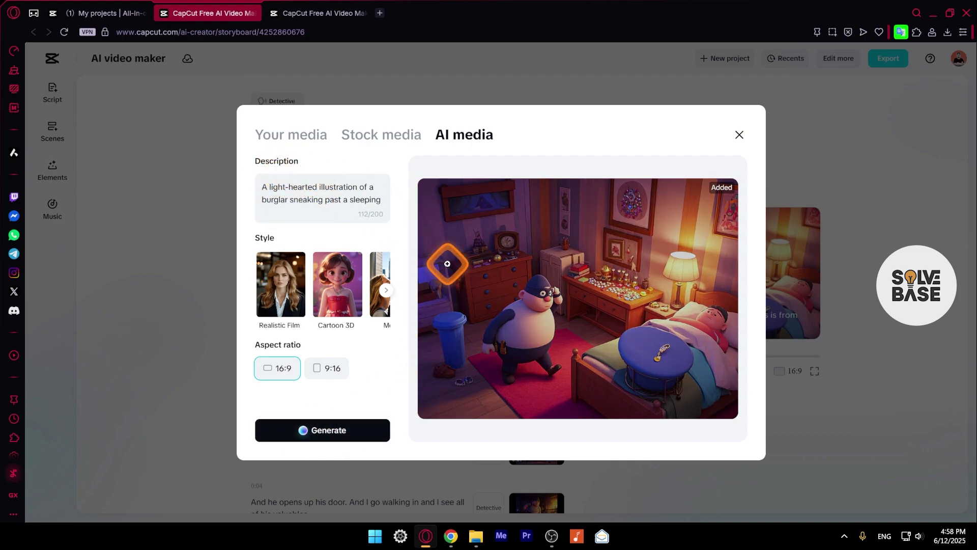
{"action": "left_click", "coordinate": [389, 137]}
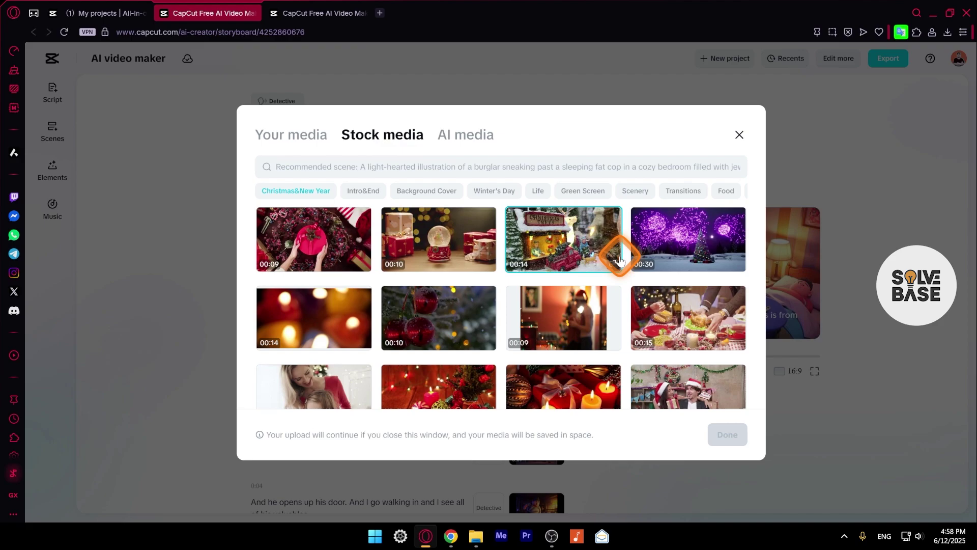
{"action": "mouse_move", "coordinate": [643, 307]}
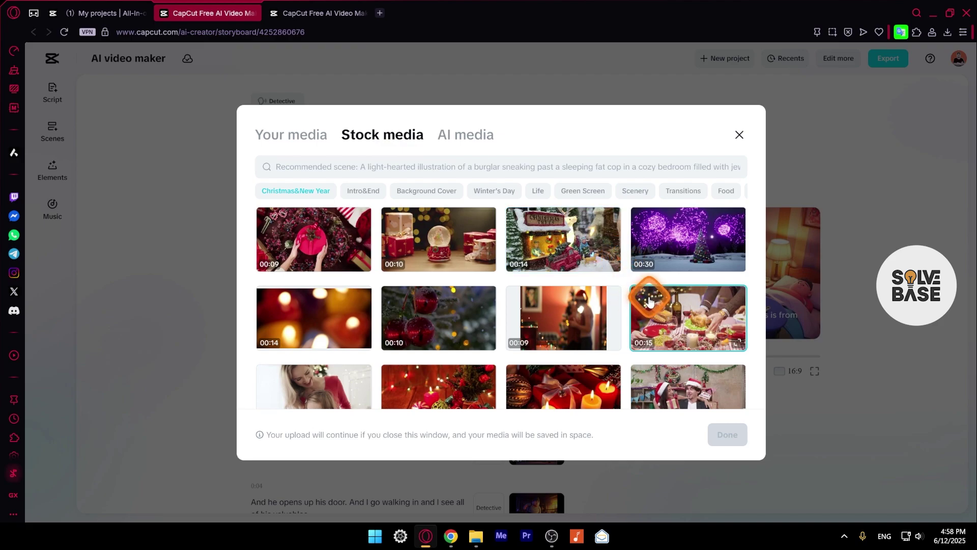
{"action": "scroll", "coordinate": [649, 301], "scroll_direction": "down", "scroll_amount": 5}
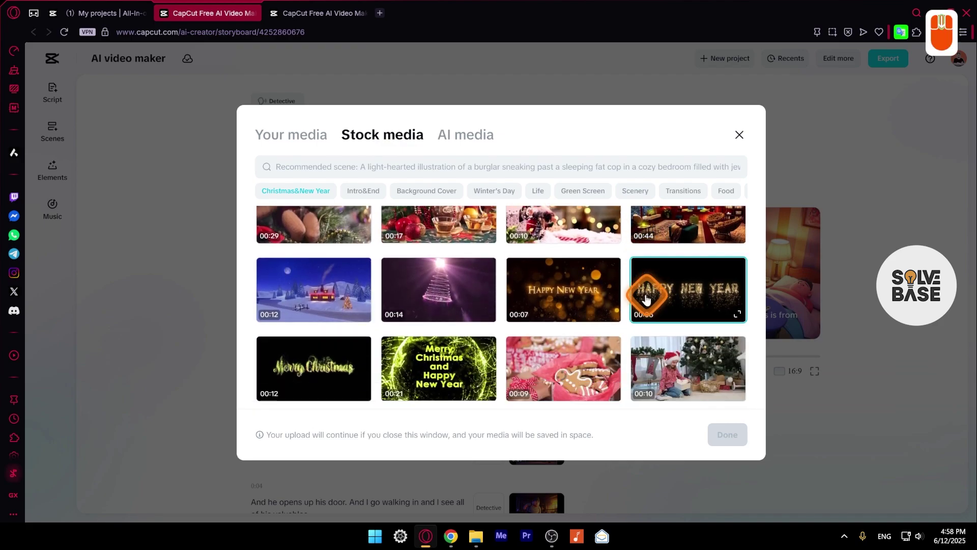
{"action": "scroll", "coordinate": [486, 280], "scroll_direction": "down", "scroll_amount": 2}
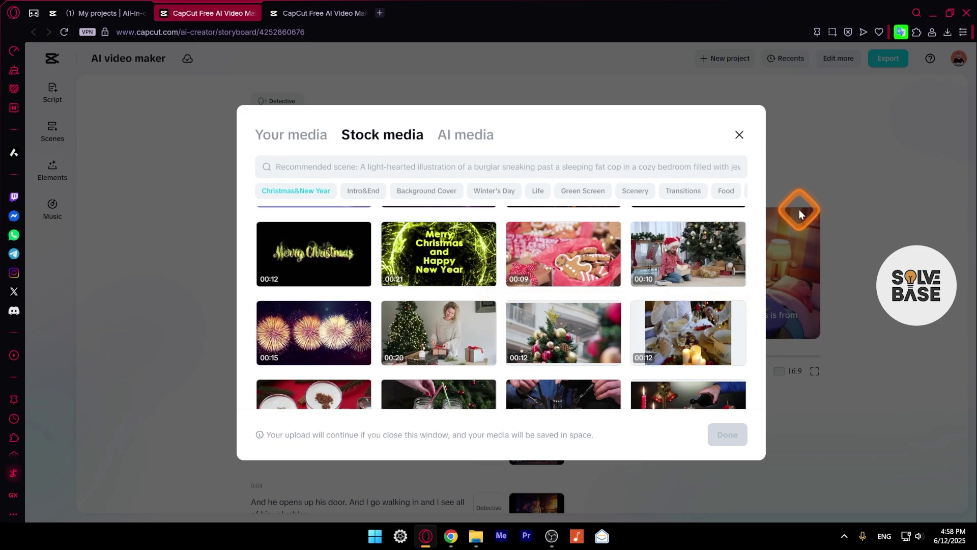
{"action": "scroll", "coordinate": [501, 305], "scroll_direction": "down", "scroll_amount": 5}
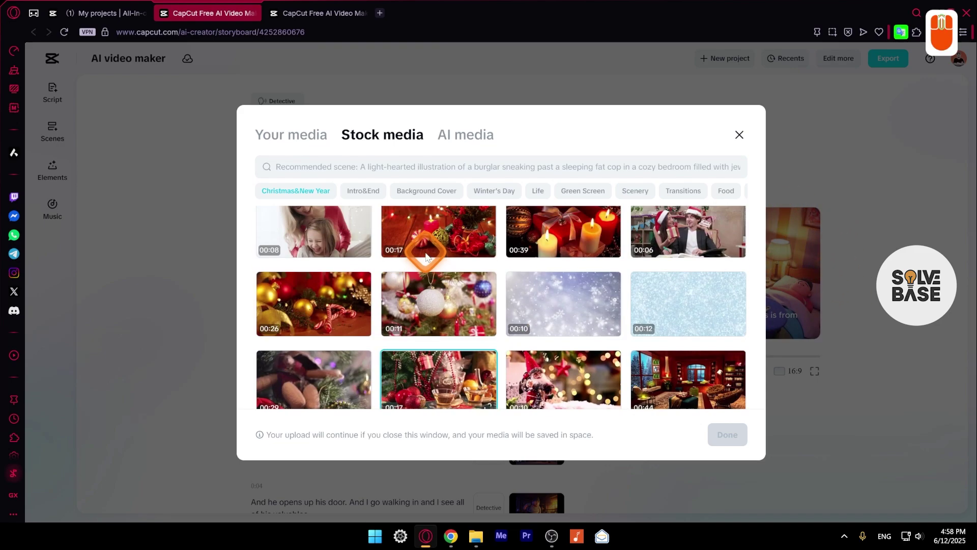
{"action": "left_click", "coordinate": [305, 143]}
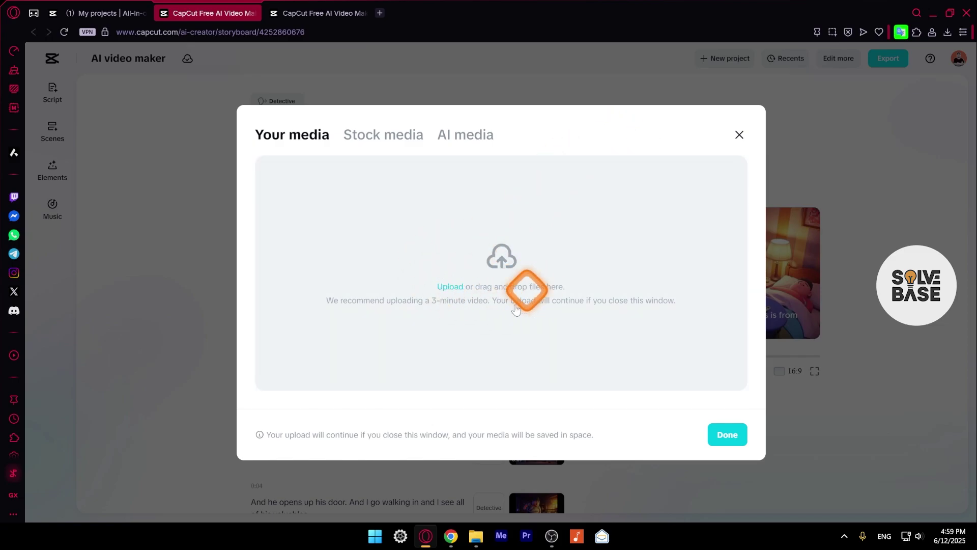
{"action": "left_click", "coordinate": [457, 137]}
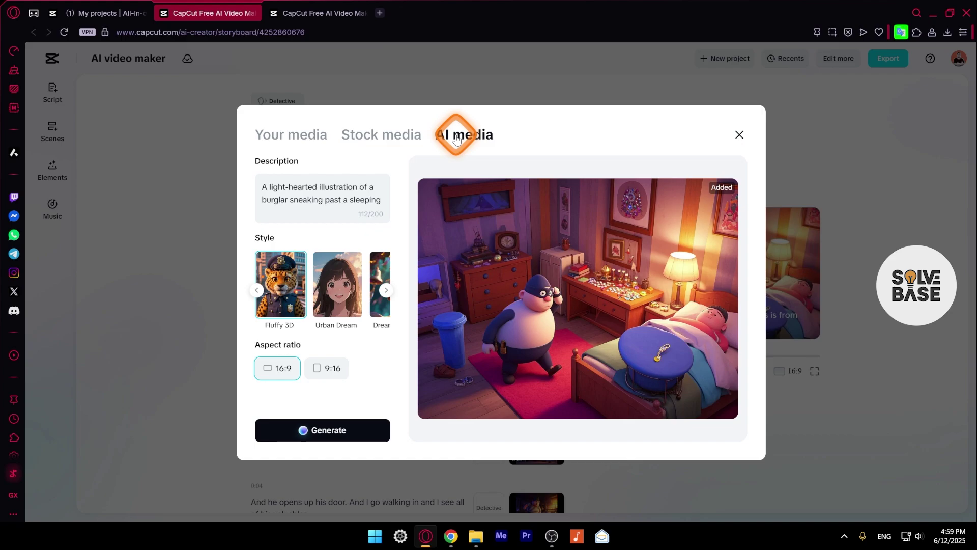
Close the media dialog and browse the narrator voice categories, filtering to Spanish voices
{"action": "left_click", "coordinate": [739, 134]}
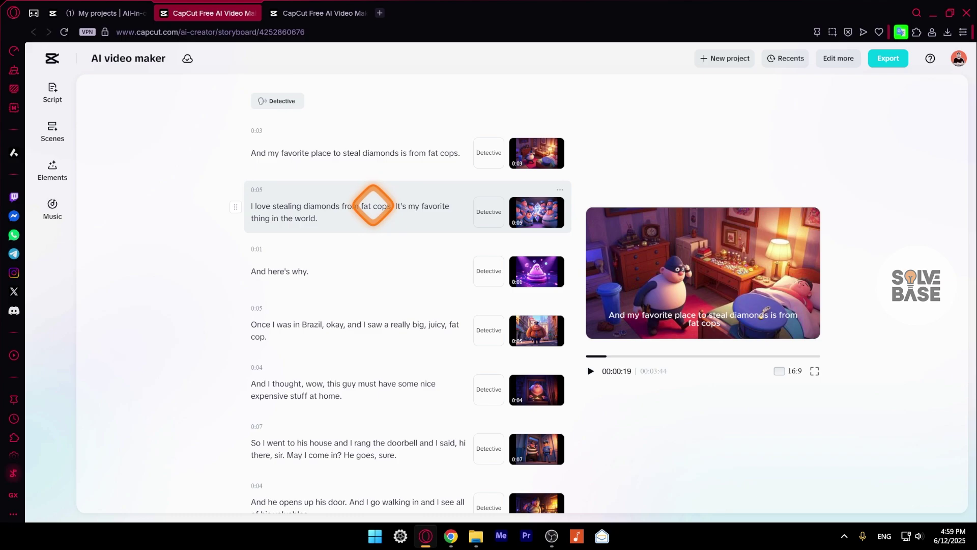
{"action": "left_click", "coordinate": [280, 105]}
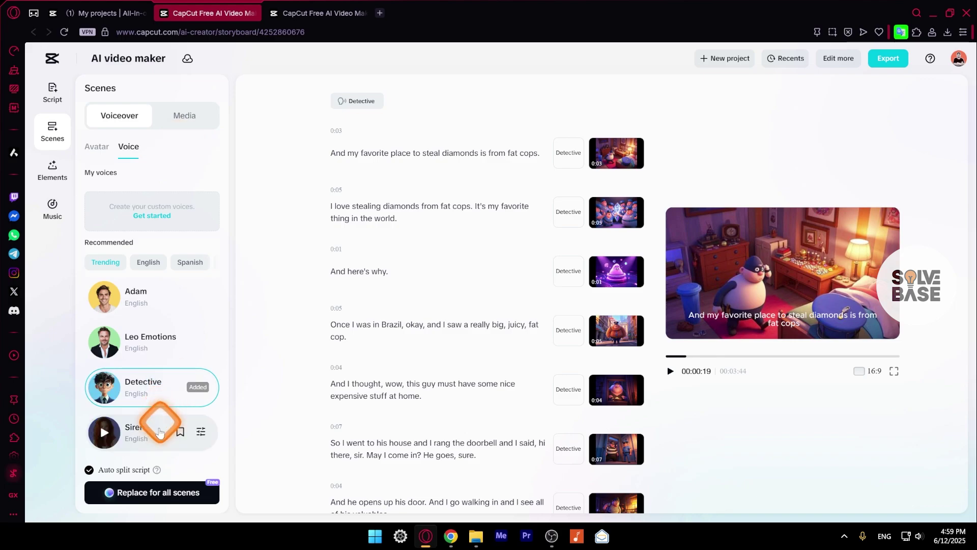
{"action": "mouse_move", "coordinate": [155, 401]}
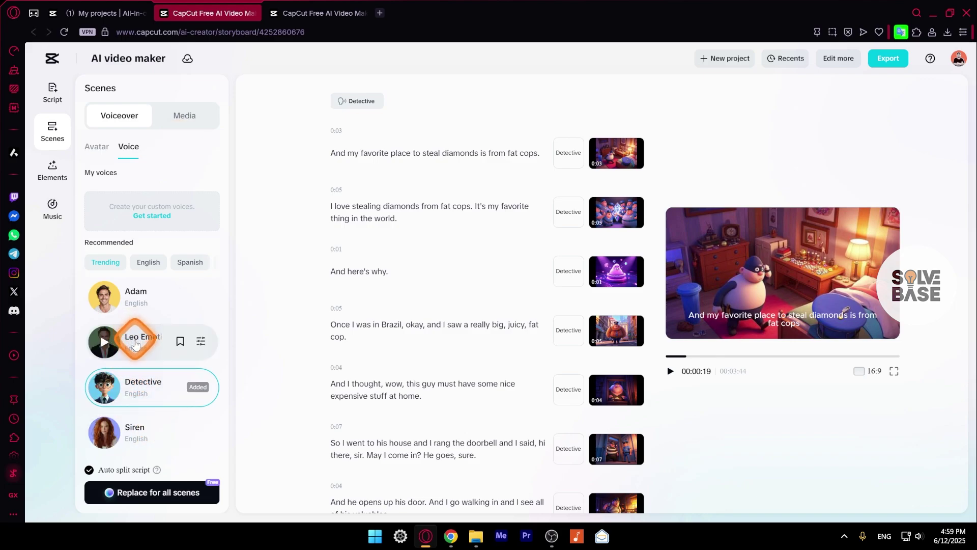
{"action": "mouse_move", "coordinate": [138, 306]}
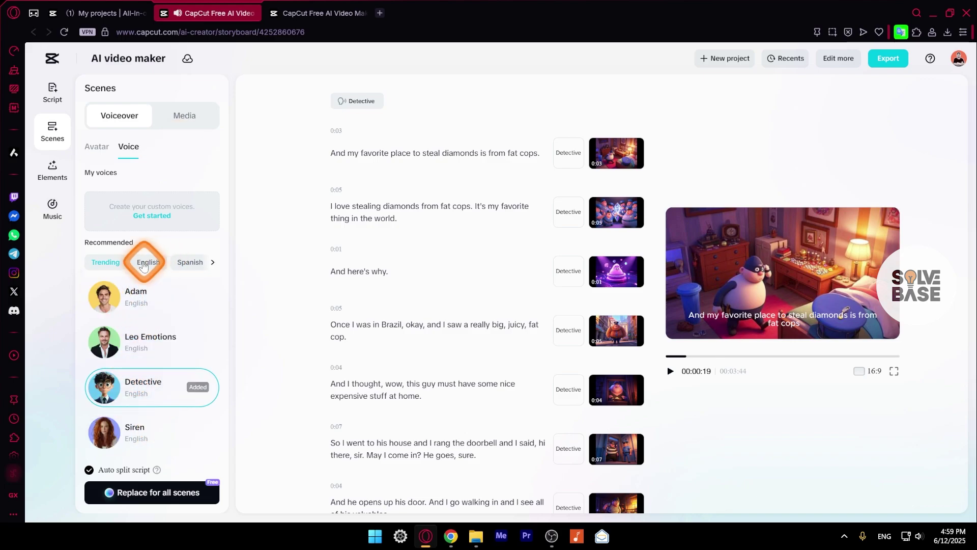
{"action": "mouse_move", "coordinate": [213, 266]}
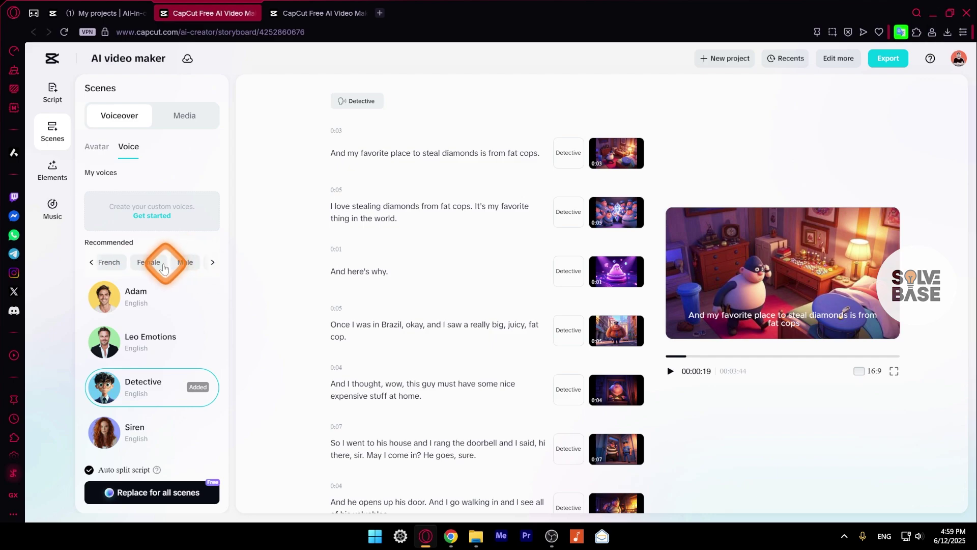
{"action": "left_click", "coordinate": [93, 262]}
{"action": "left_click", "coordinate": [185, 265]}
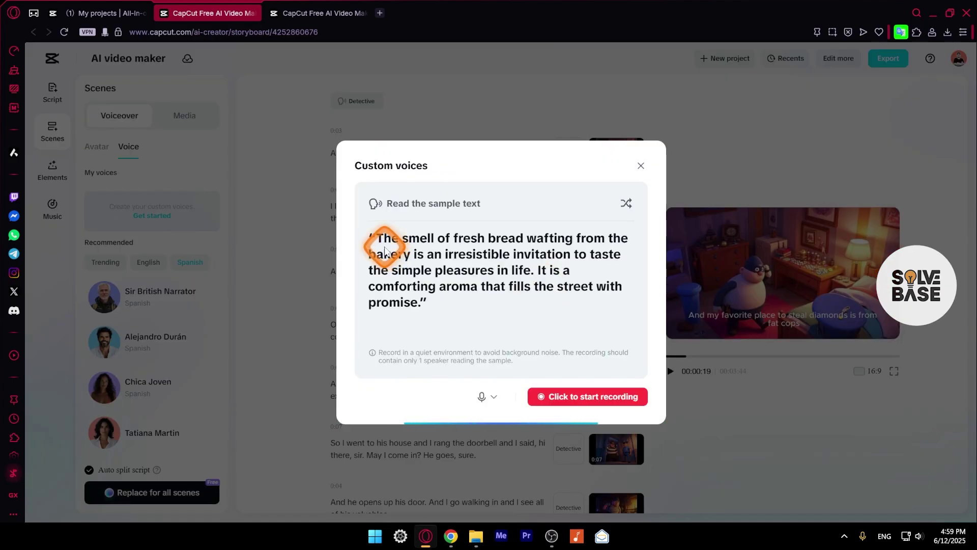
Record the sample passage as a custom voice, replay it, and save it named 'Me'
{"action": "left_click", "coordinate": [585, 396]}
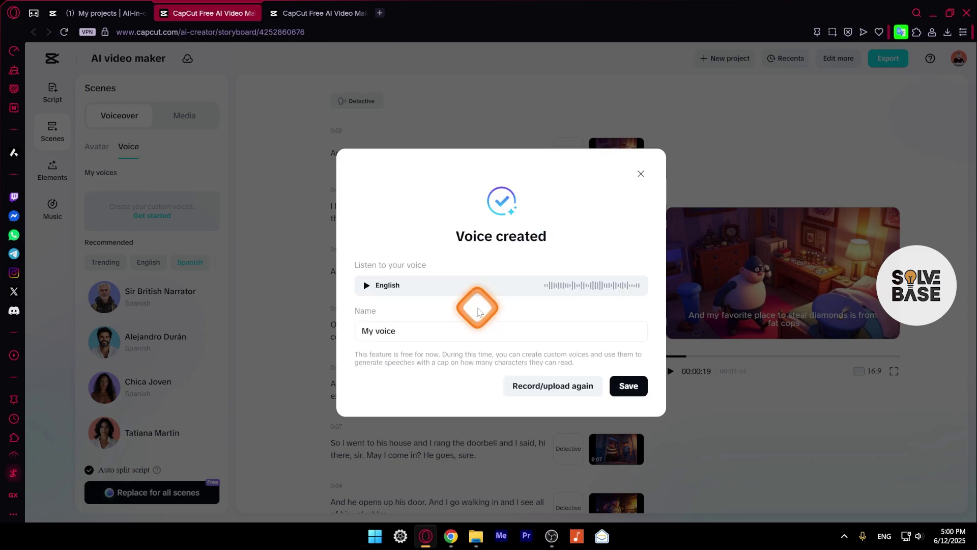
{"action": "left_click", "coordinate": [370, 290]}
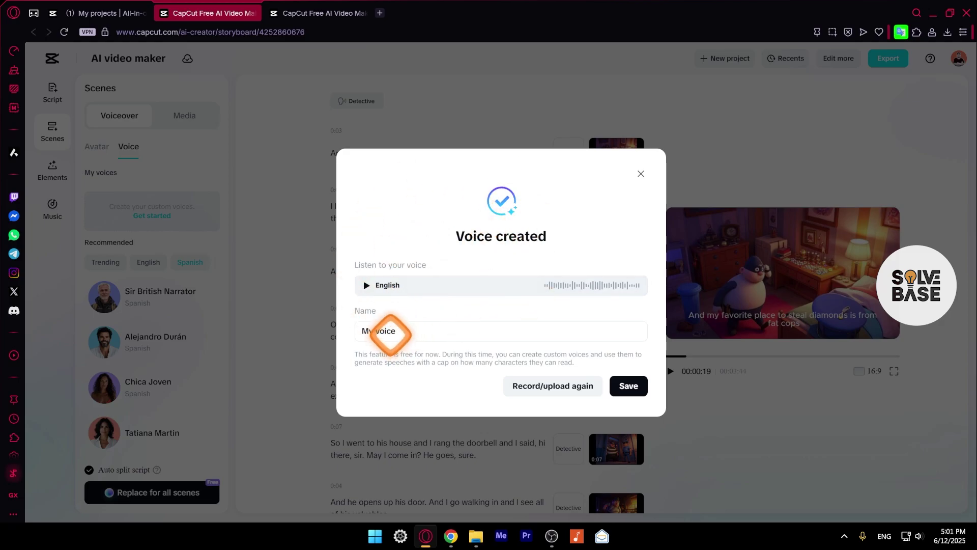
{"action": "left_click_drag", "start_coordinate": [395, 331], "coordinate": [349, 331]}
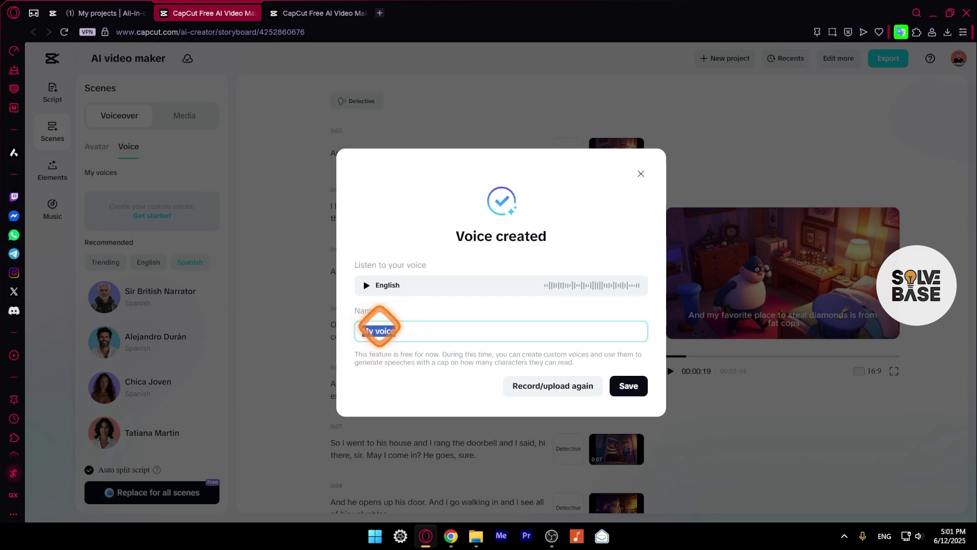
{"action": "type", "text": "Me"}
{"action": "left_click", "coordinate": [629, 387]}
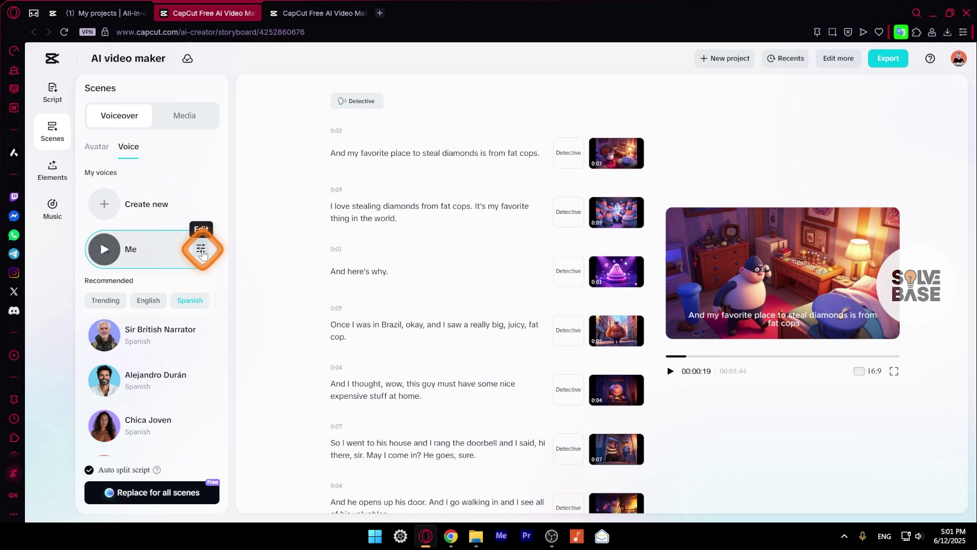
Check the Me voice's speed, select it, and regenerate the voiceover for all scenes
{"action": "left_click", "coordinate": [202, 251]}
{"action": "left_click", "coordinate": [219, 284]}
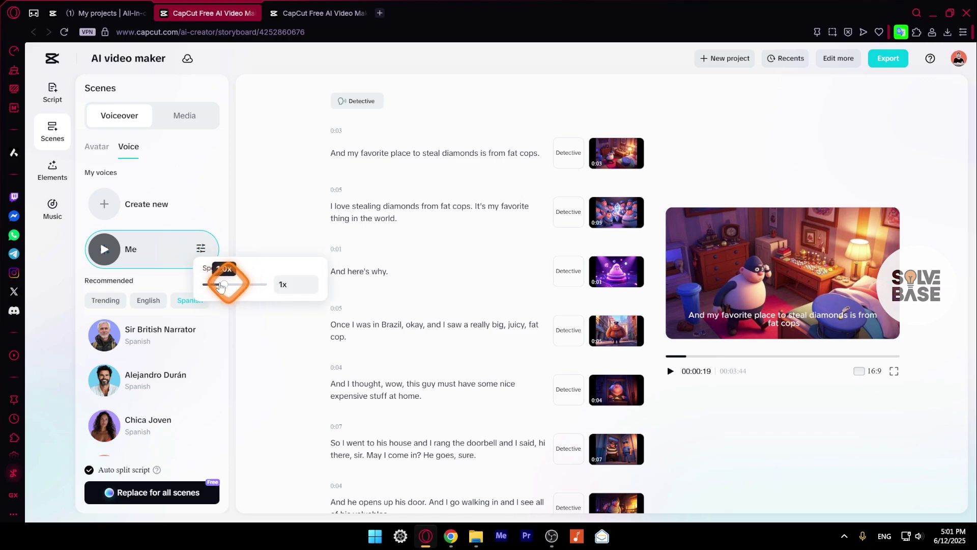
{"action": "left_click", "coordinate": [202, 249]}
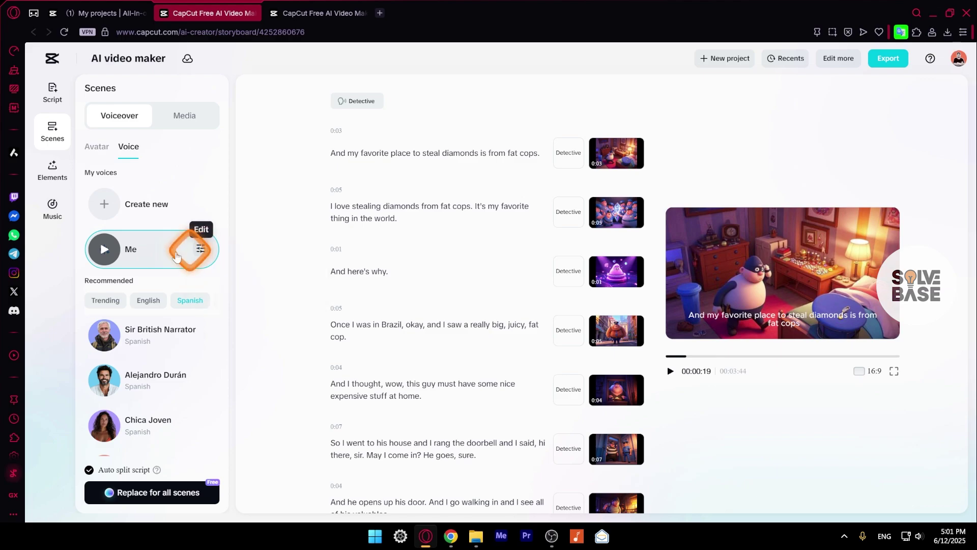
{"action": "left_click", "coordinate": [142, 249]}
{"action": "left_click", "coordinate": [129, 497]}
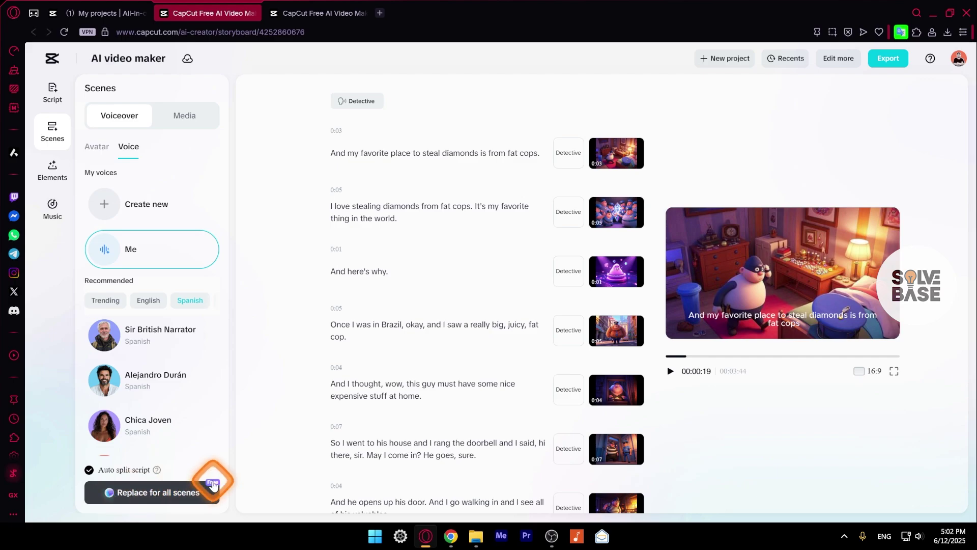
{"action": "left_click", "coordinate": [164, 489]}
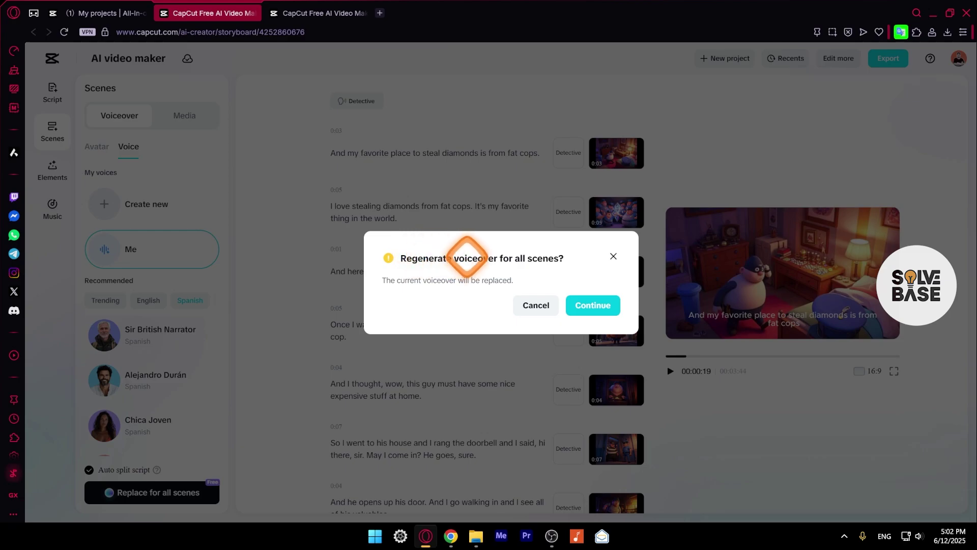
{"action": "left_click", "coordinate": [591, 304]}
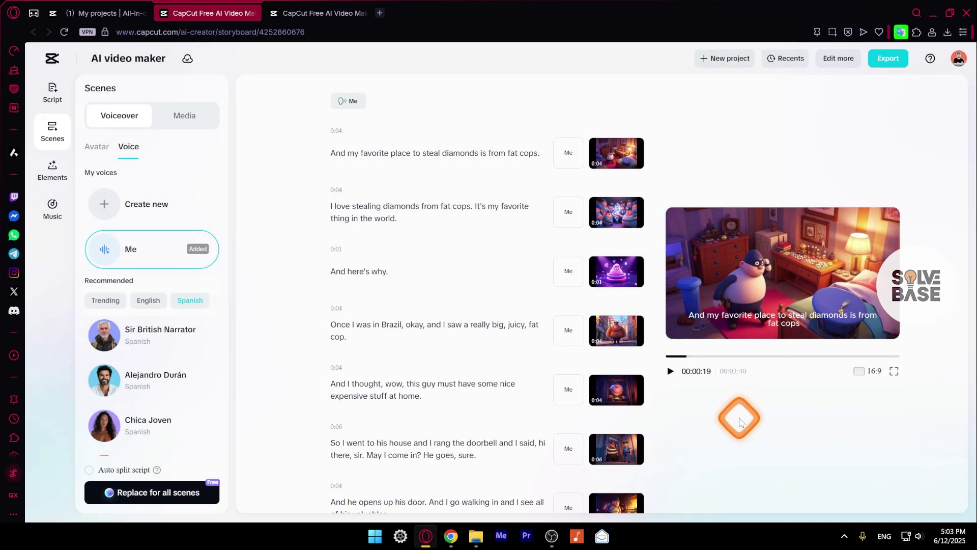
Play the regenerated video preview, then show the Avatar choices in the Voiceover panel
{"action": "left_click", "coordinate": [682, 355]}
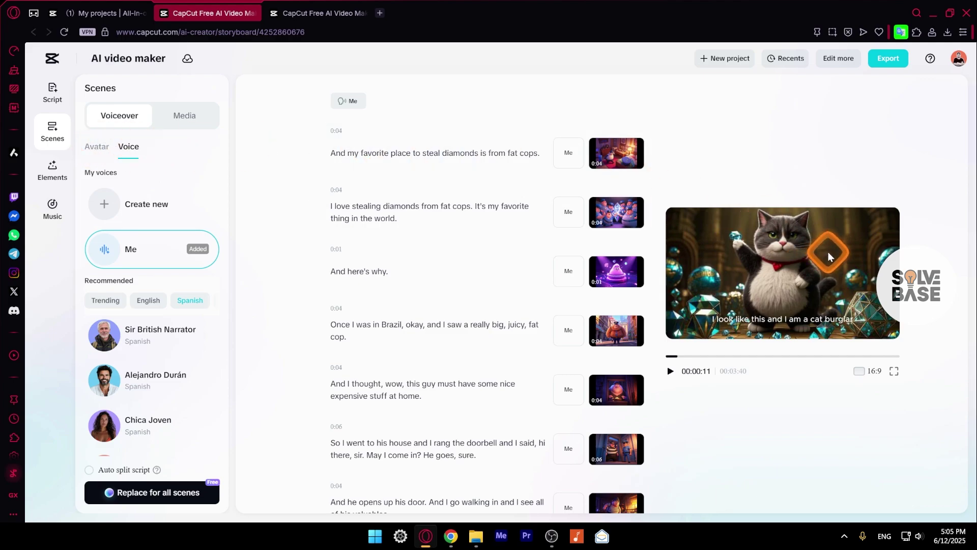
{"action": "left_click", "coordinate": [97, 146]}
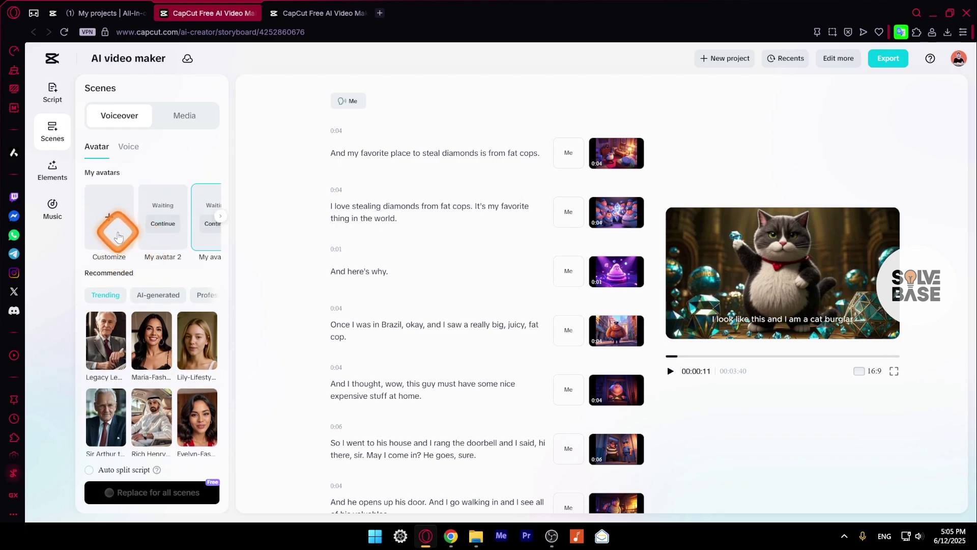
Scroll the avatar list, toggle the Scenes panel, and show the scene Media options
{"action": "scroll", "coordinate": [146, 265], "scroll_direction": "down", "scroll_amount": 2}
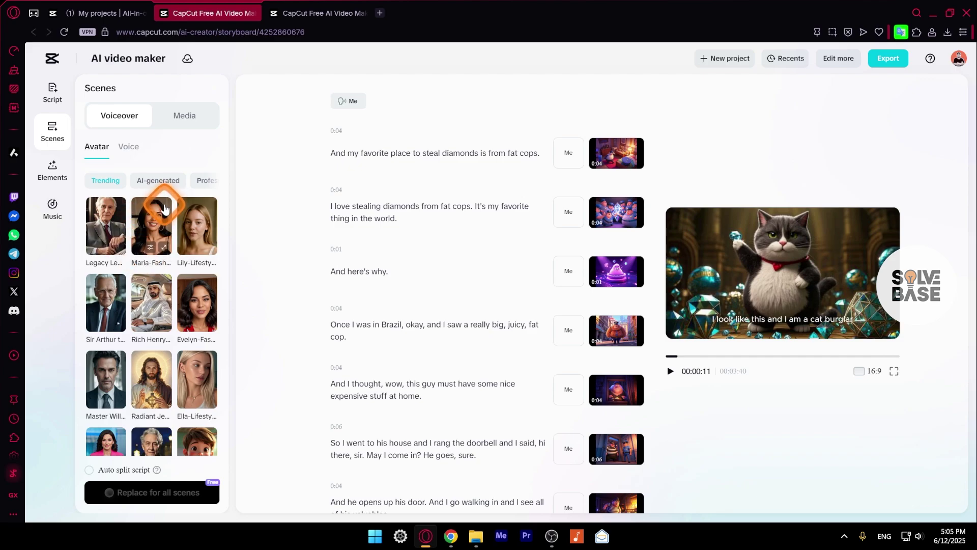
{"action": "scroll", "coordinate": [164, 208], "scroll_direction": "up", "scroll_amount": 2}
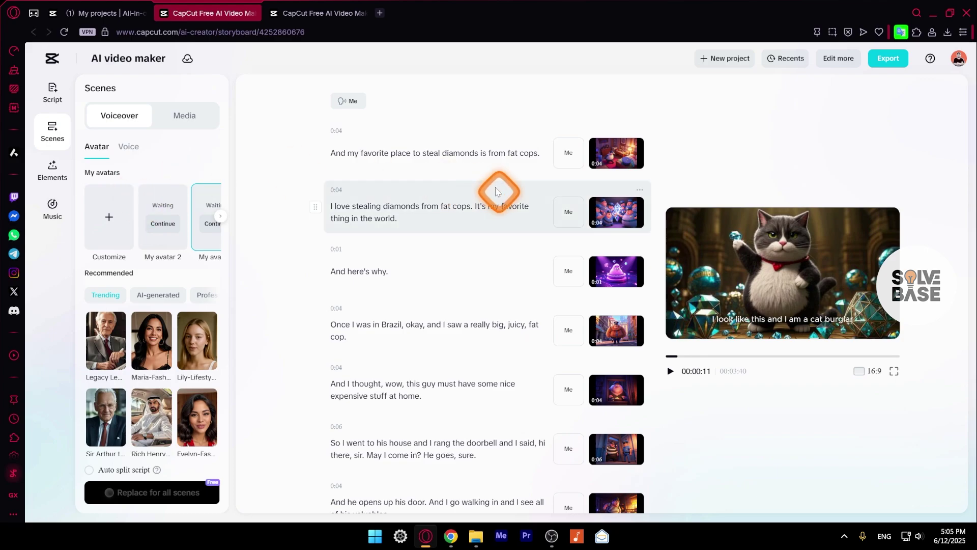
{"action": "left_click", "coordinate": [51, 133]}
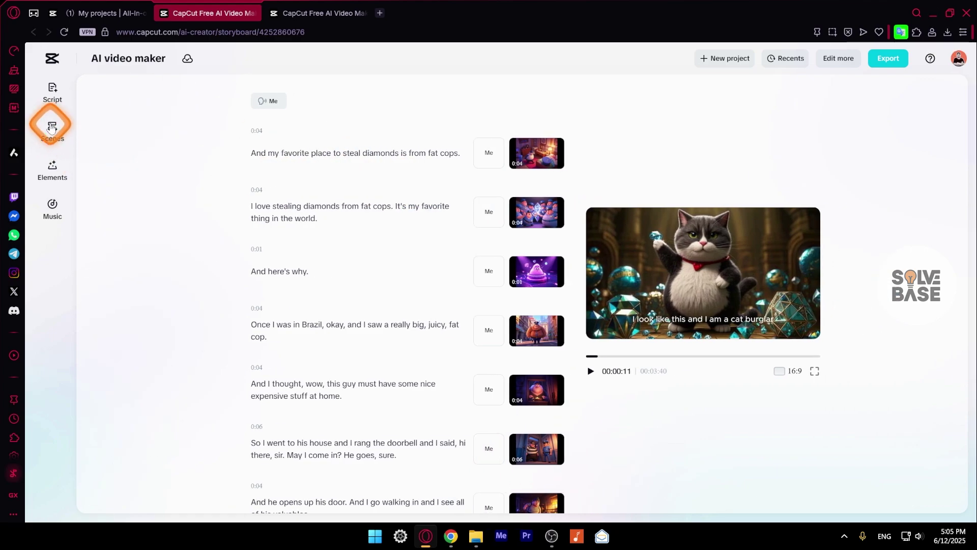
{"action": "left_click", "coordinate": [51, 134]}
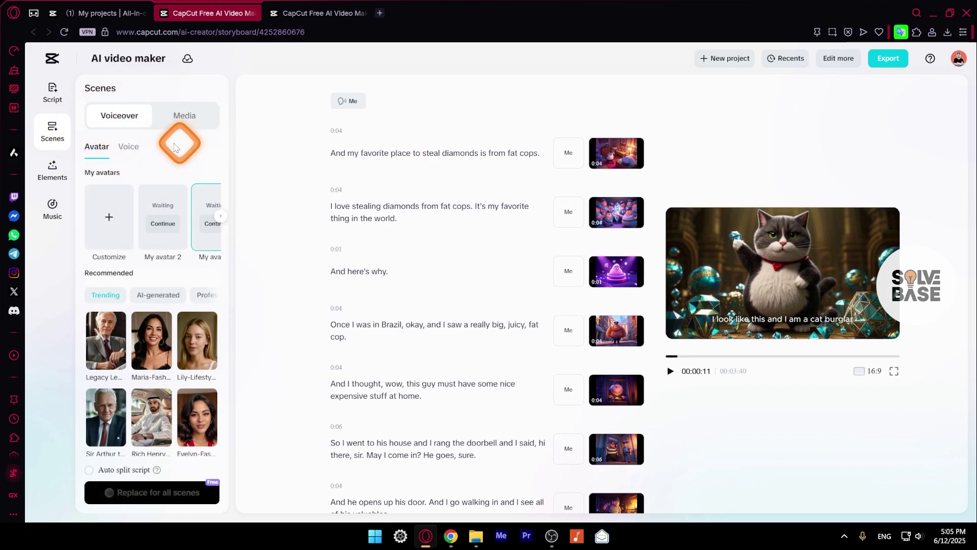
{"action": "left_click", "coordinate": [184, 116]}
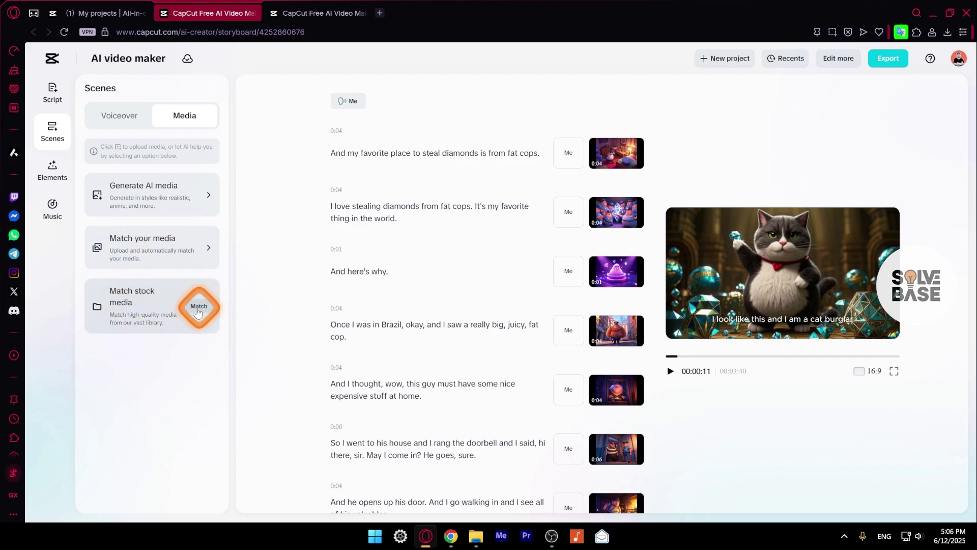
Expand the script form's Mimic writing style and More requirements sections, then switch to Elements
{"action": "left_click", "coordinate": [53, 93]}
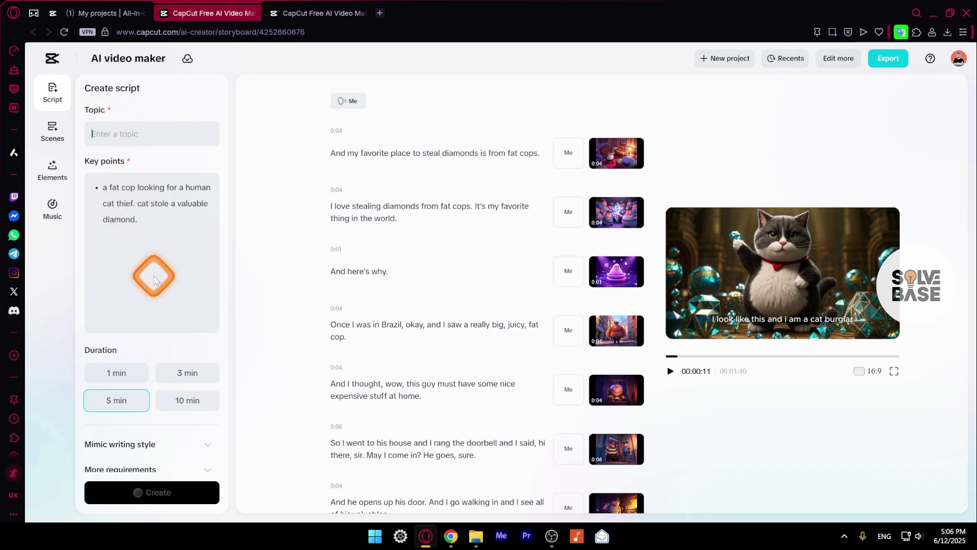
{"action": "scroll", "coordinate": [149, 301], "scroll_direction": "down", "scroll_amount": 1}
{"action": "left_click", "coordinate": [204, 407]}
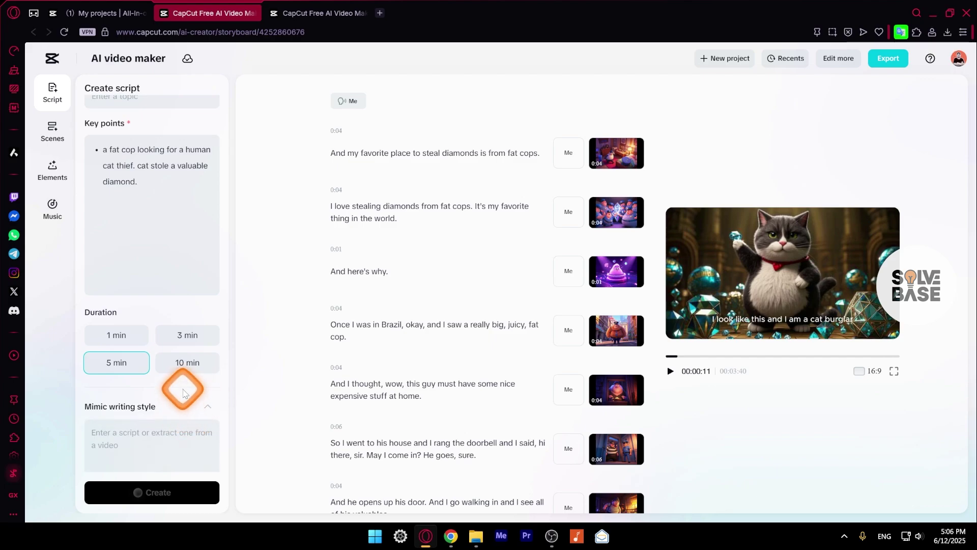
{"action": "scroll", "coordinate": [196, 402], "scroll_direction": "down", "scroll_amount": 4}
{"action": "left_click", "coordinate": [206, 430]}
{"action": "scroll", "coordinate": [168, 377], "scroll_direction": "down", "scroll_amount": 1}
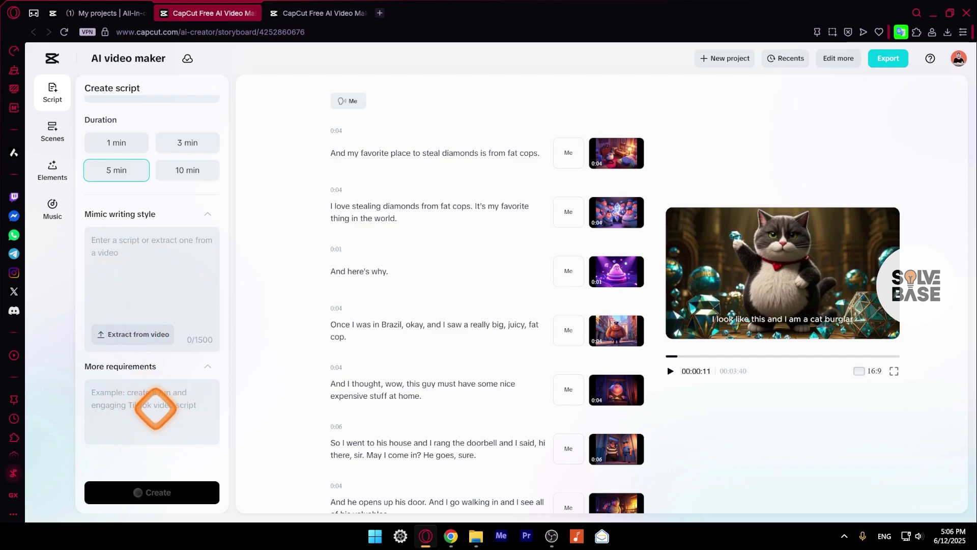
{"action": "scroll", "coordinate": [150, 392], "scroll_direction": "up", "scroll_amount": 5}
{"action": "left_click", "coordinate": [52, 171]}
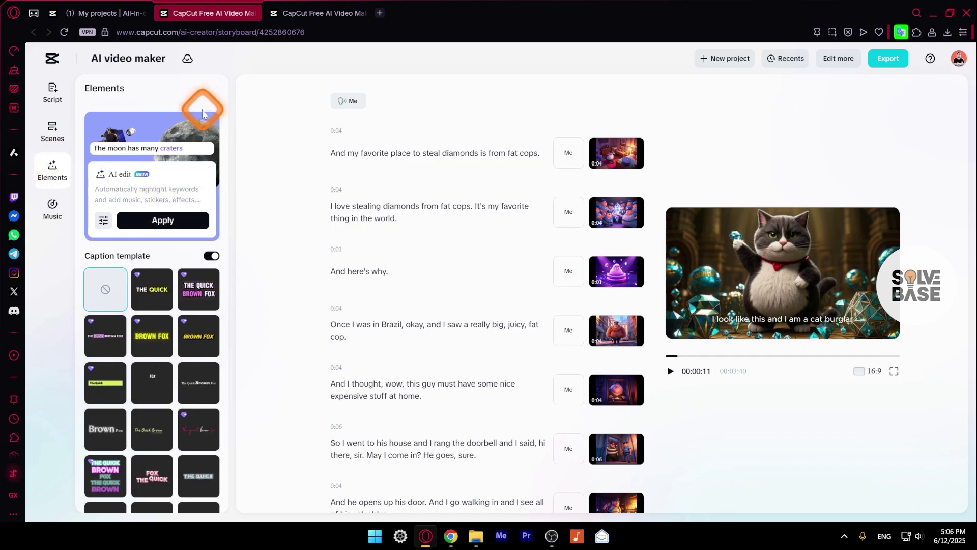
Apply AI edits for keywords, sound FX, stickers and effects, then preview the video to 0:39
{"action": "left_click", "coordinate": [102, 219]}
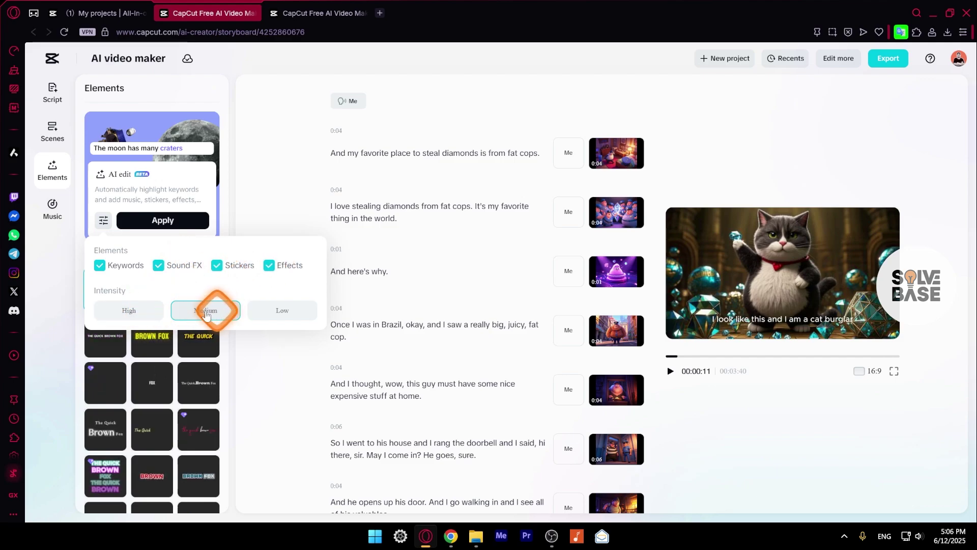
{"action": "left_click", "coordinate": [172, 218]}
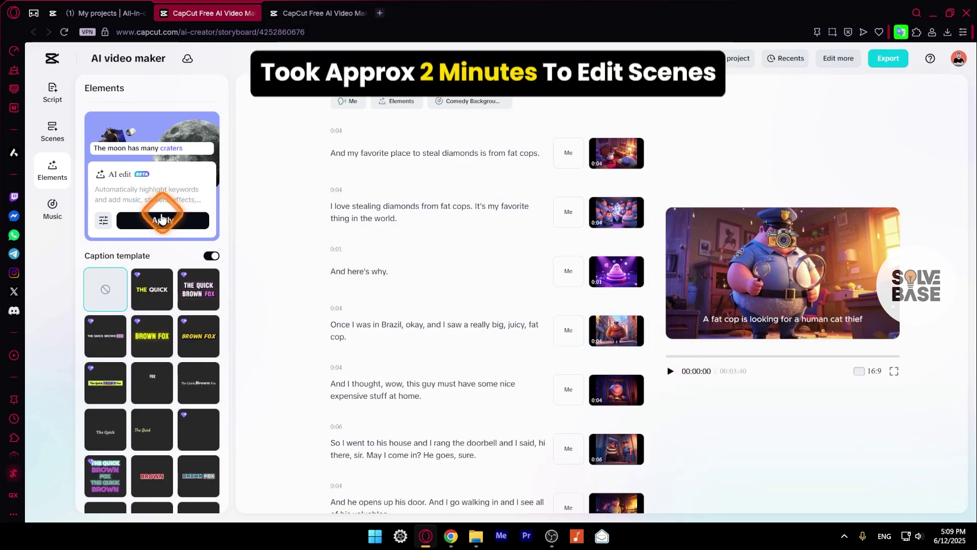
{"action": "left_click", "coordinate": [670, 371]}
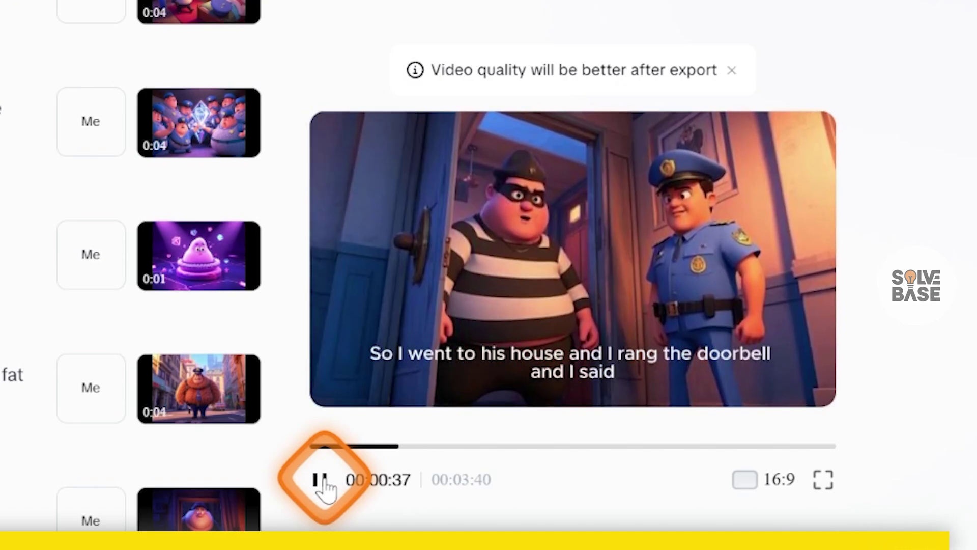
{"action": "left_click", "coordinate": [320, 480]}
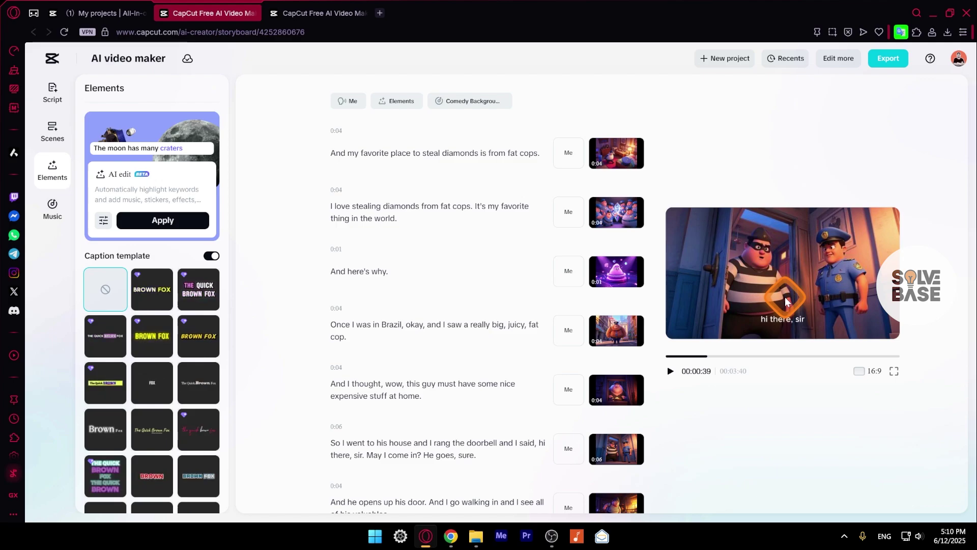
Browse the caption templates and apply a new template to the captions
{"action": "mouse_move", "coordinate": [458, 100]}
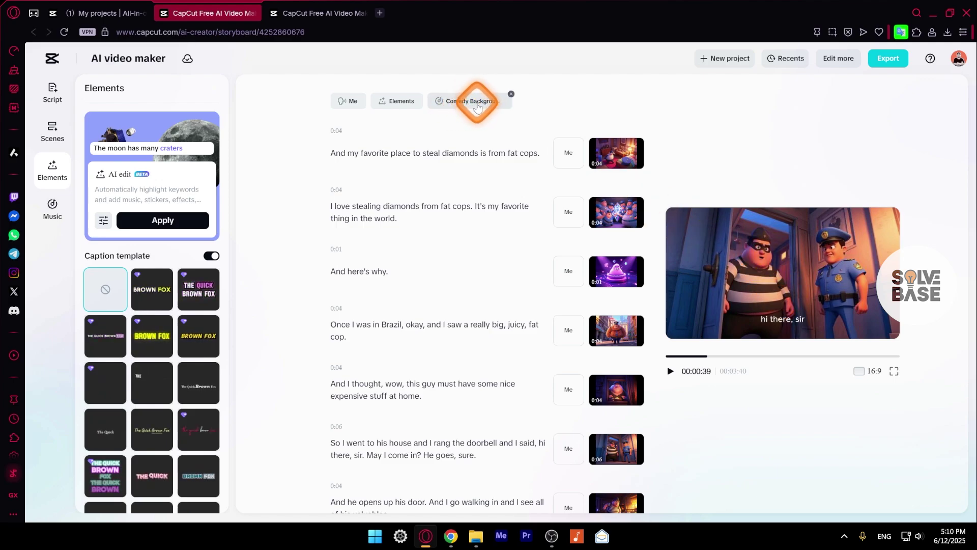
{"action": "mouse_move", "coordinate": [392, 106]}
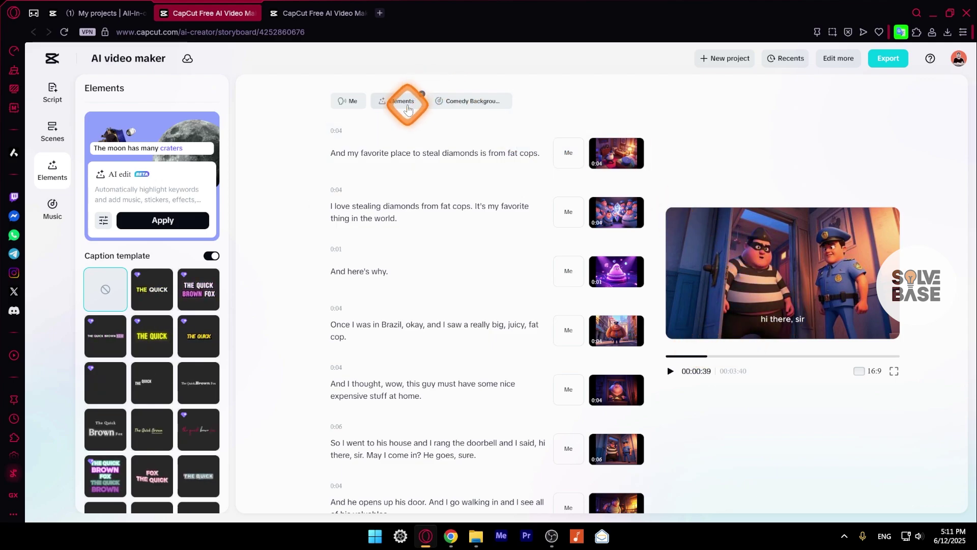
{"action": "scroll", "coordinate": [172, 286], "scroll_direction": "down", "scroll_amount": 3}
{"action": "scroll", "coordinate": [171, 285], "scroll_direction": "up", "scroll_amount": 2}
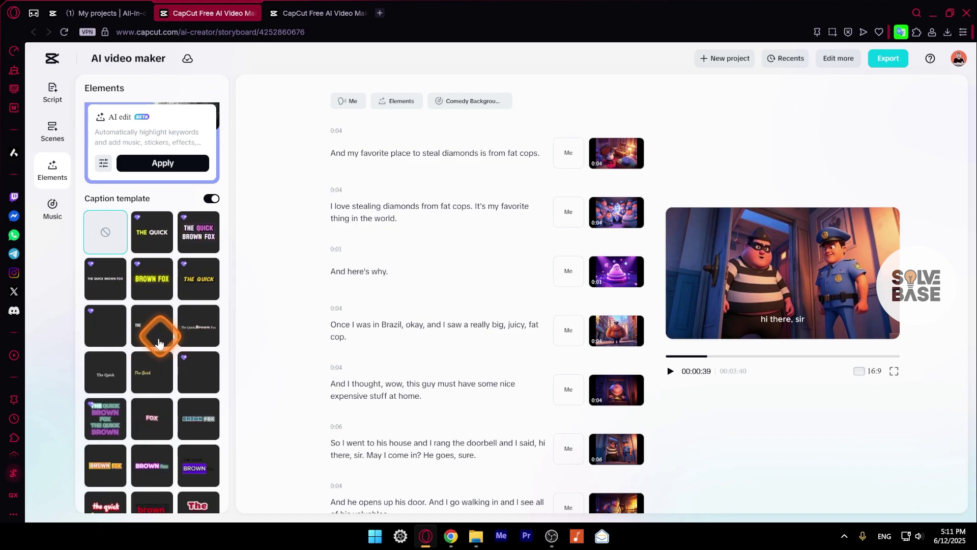
{"action": "left_click", "coordinate": [198, 330]}
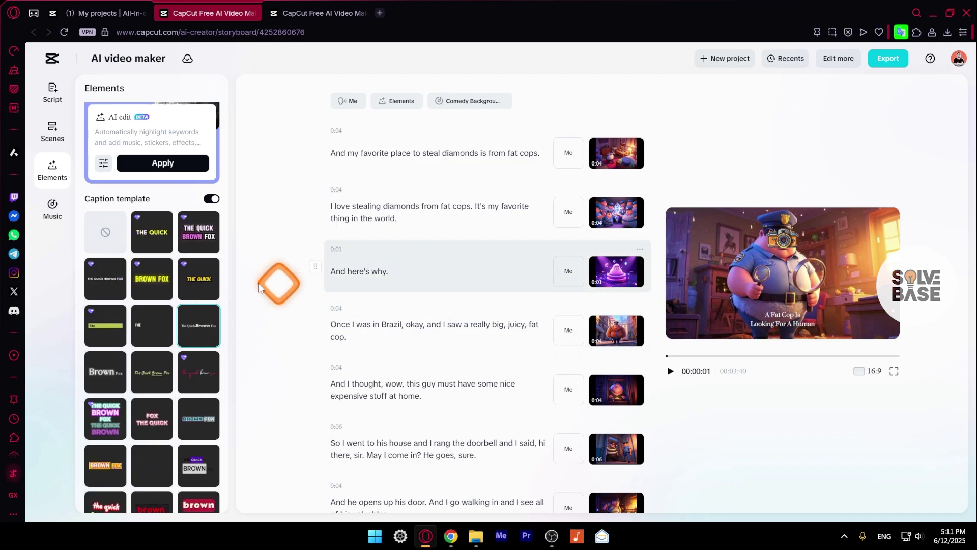
Try a bold caption style, then settle on the serif 'The Quick Brown Fox' template
{"action": "scroll", "coordinate": [168, 313], "scroll_direction": "down", "scroll_amount": 3}
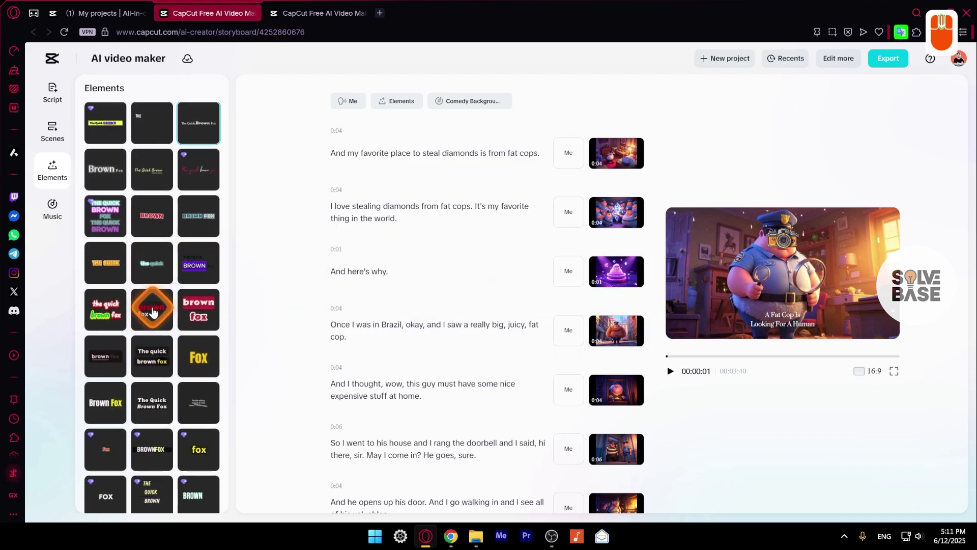
{"action": "scroll", "coordinate": [157, 307], "scroll_direction": "down", "scroll_amount": 1}
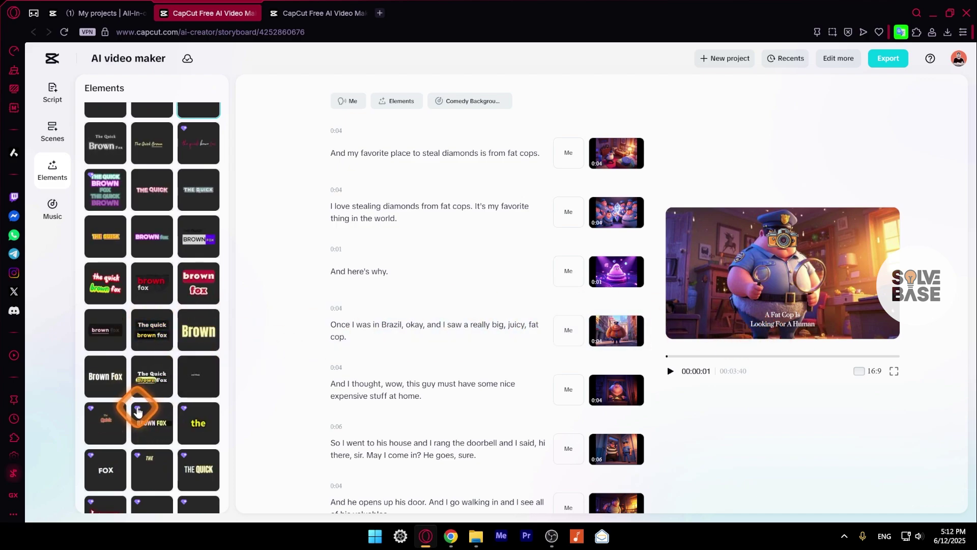
{"action": "left_click", "coordinate": [152, 425]}
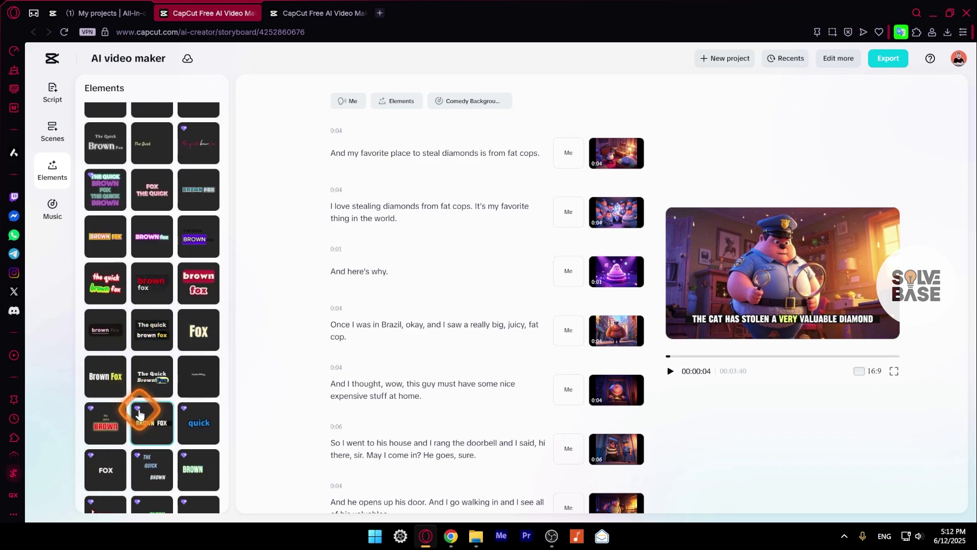
{"action": "scroll", "coordinate": [153, 356], "scroll_direction": "up", "scroll_amount": 5}
{"action": "left_click", "coordinate": [199, 322]}
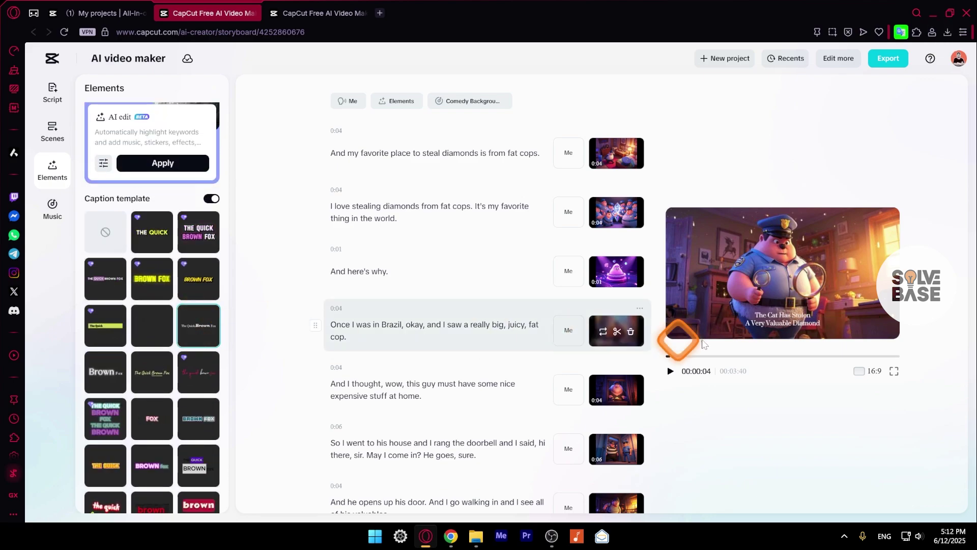
Show the Music library, then load the project into the full video editor with Edit more
{"action": "mouse_move", "coordinate": [82, 179]}
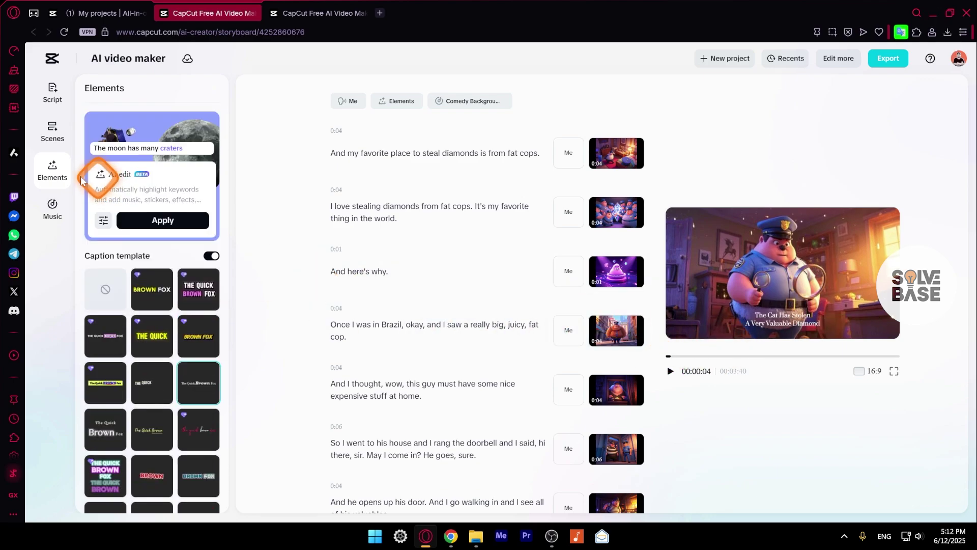
{"action": "left_click", "coordinate": [54, 206]}
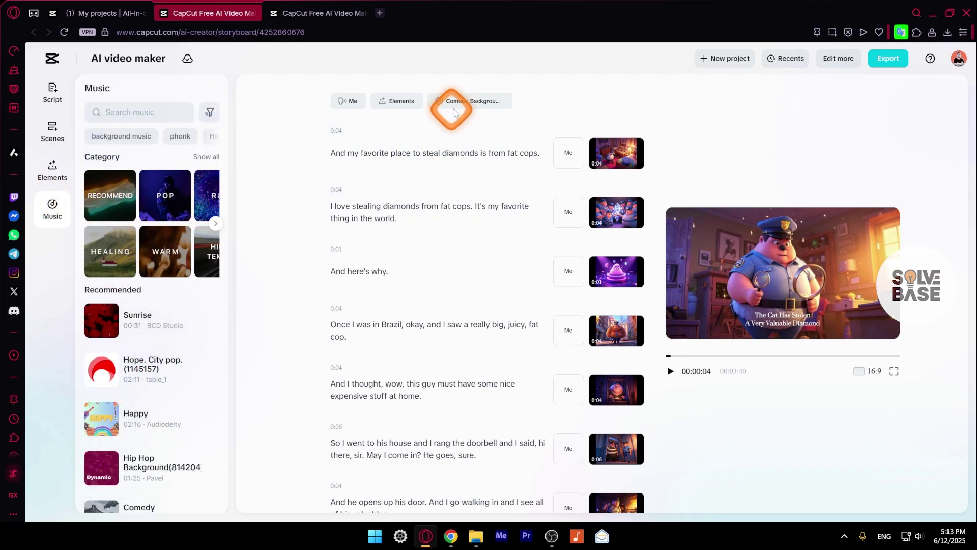
{"action": "mouse_move", "coordinate": [461, 105]}
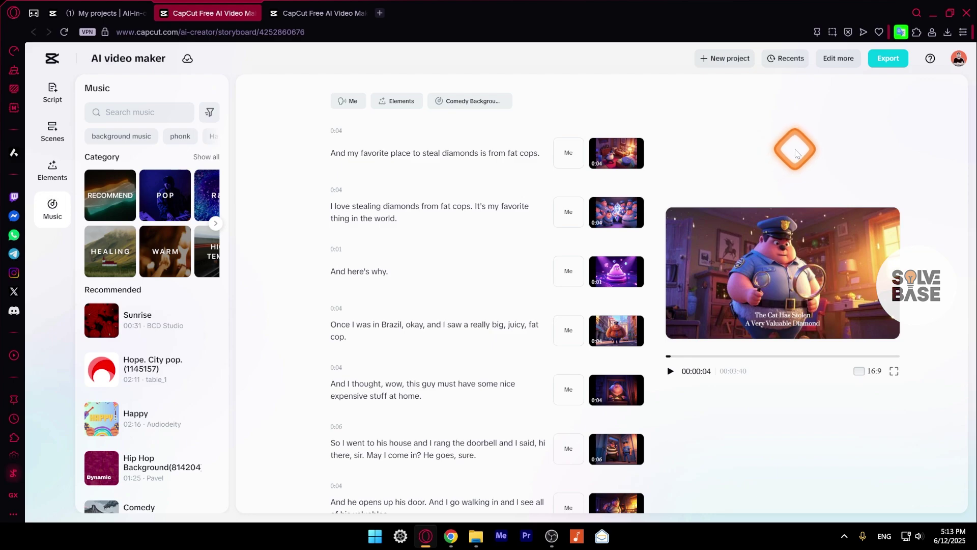
{"action": "left_click", "coordinate": [840, 62]}
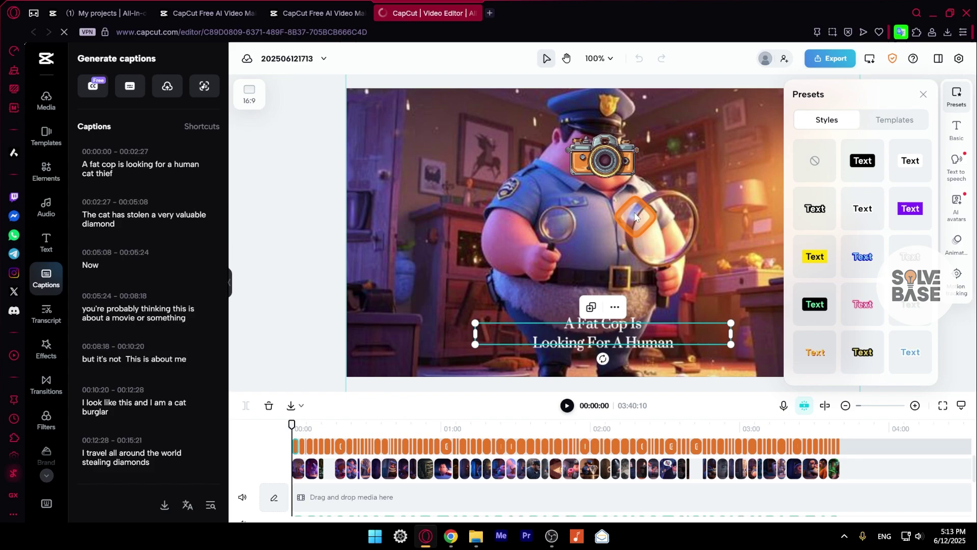
Inspect the cop's camera sticker and Elements in the editor, then close the Video Editor tab
{"action": "left_click", "coordinate": [607, 160]}
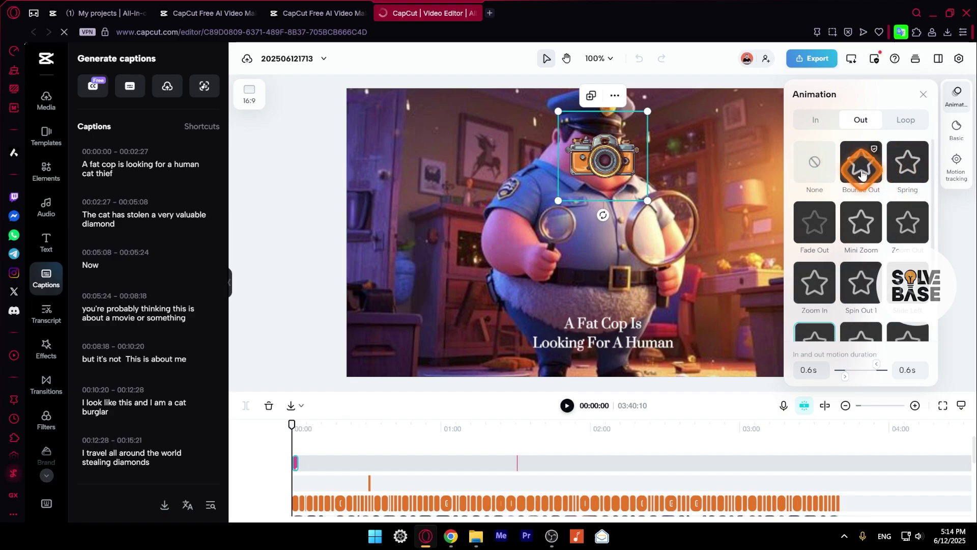
{"action": "left_click", "coordinate": [923, 95]}
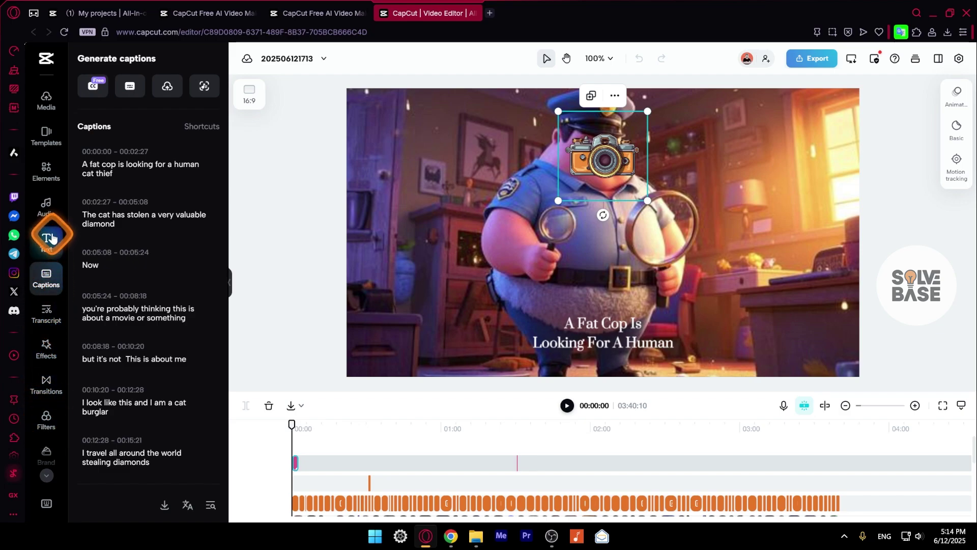
{"action": "left_click", "coordinate": [46, 171]}
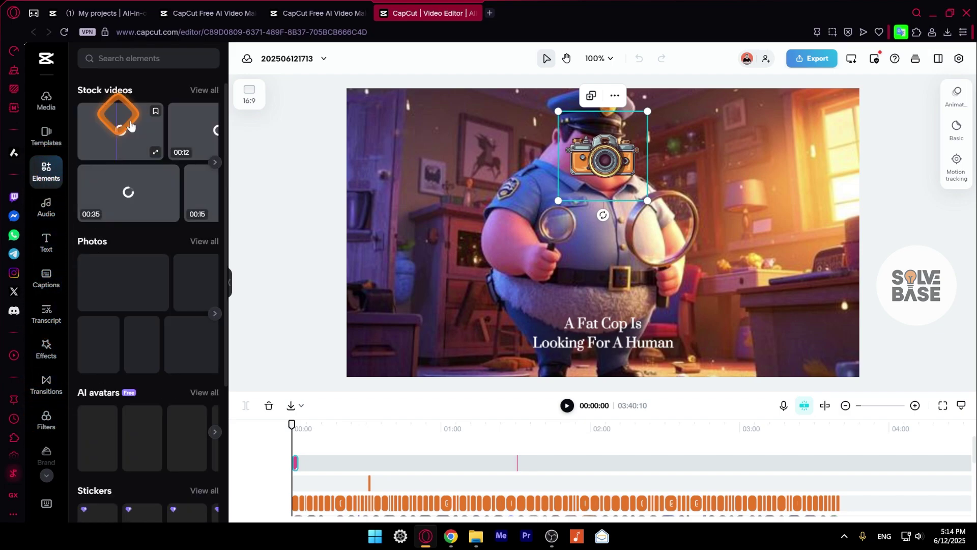
{"action": "left_click", "coordinate": [473, 14]}
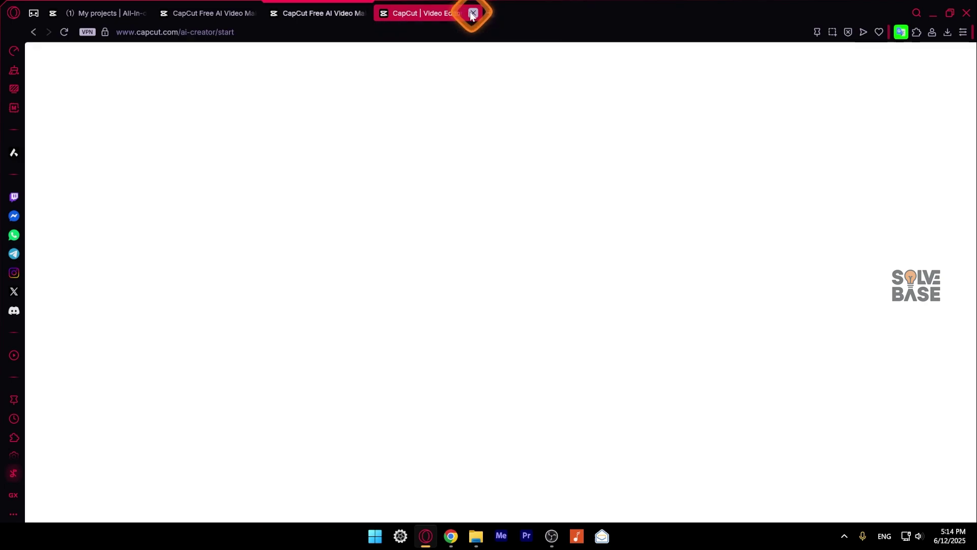
{"action": "key", "text": "ctrl+shift+Tab"}
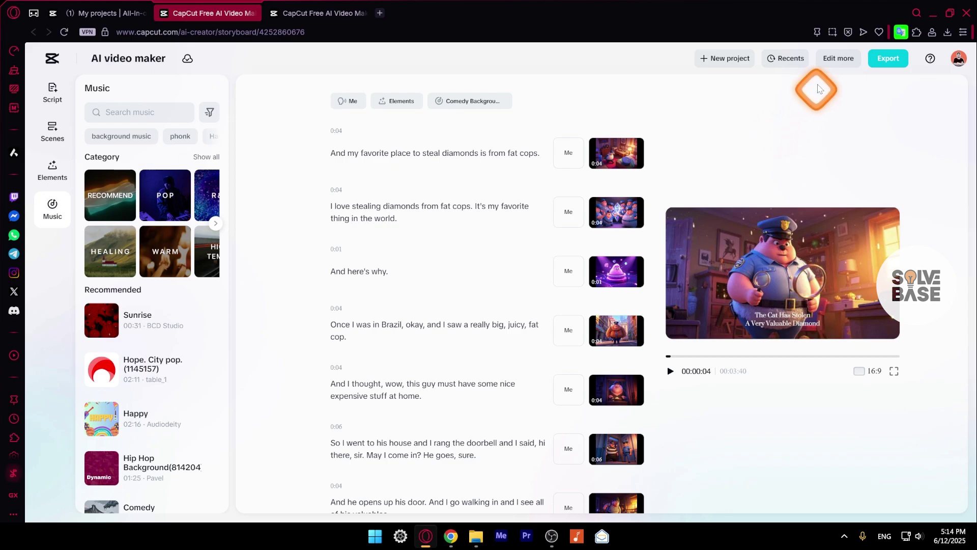
{"action": "left_click", "coordinate": [787, 59]}
{"action": "left_click", "coordinate": [302, 398]}
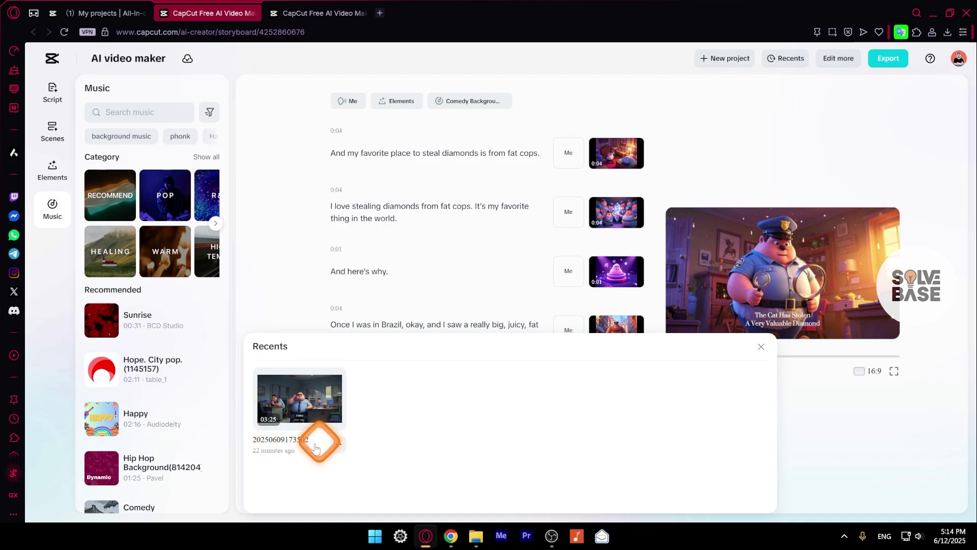
{"action": "left_click", "coordinate": [338, 445]}
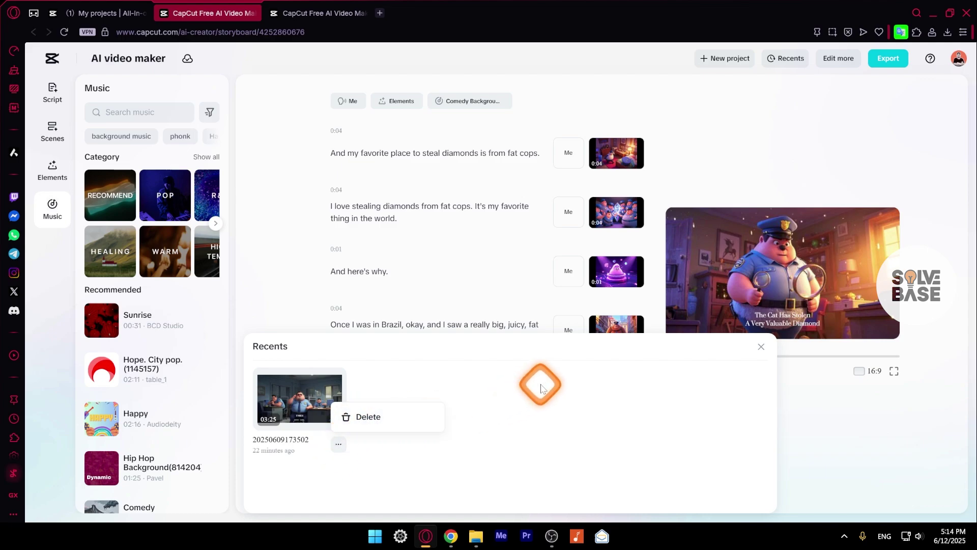
{"action": "left_click", "coordinate": [761, 346]}
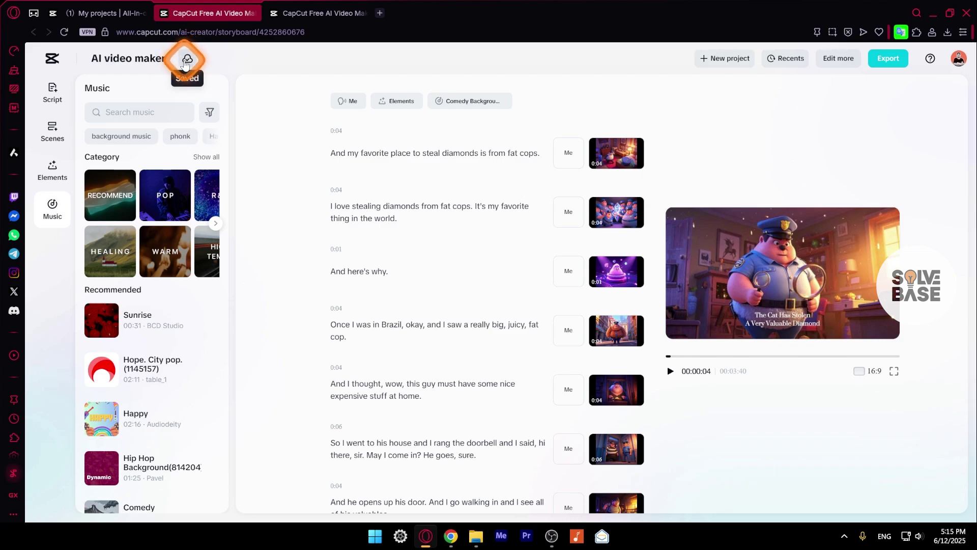
Export the video as 'Fatcop' at Recommended quality, 4k resolution and 60fps
{"action": "left_click", "coordinate": [884, 60]}
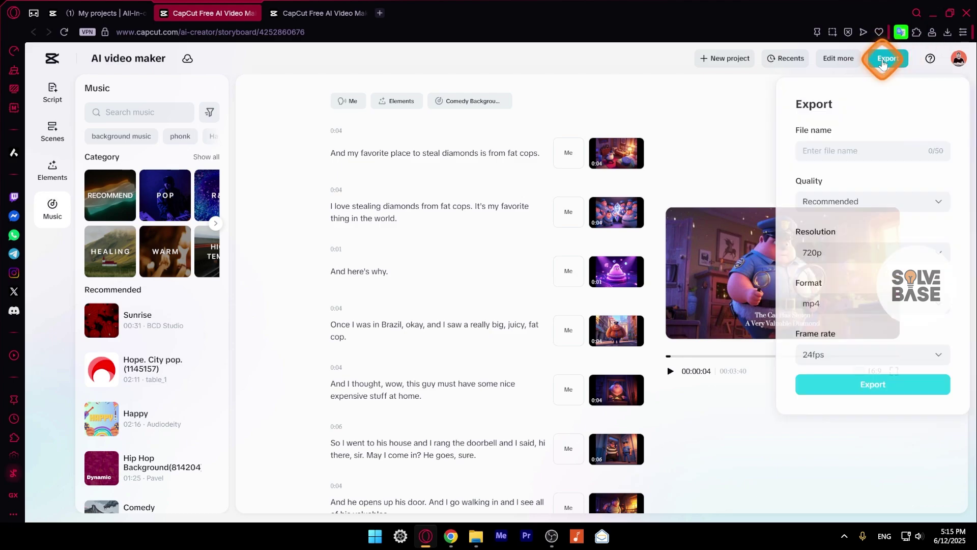
{"action": "left_click", "coordinate": [854, 150]}
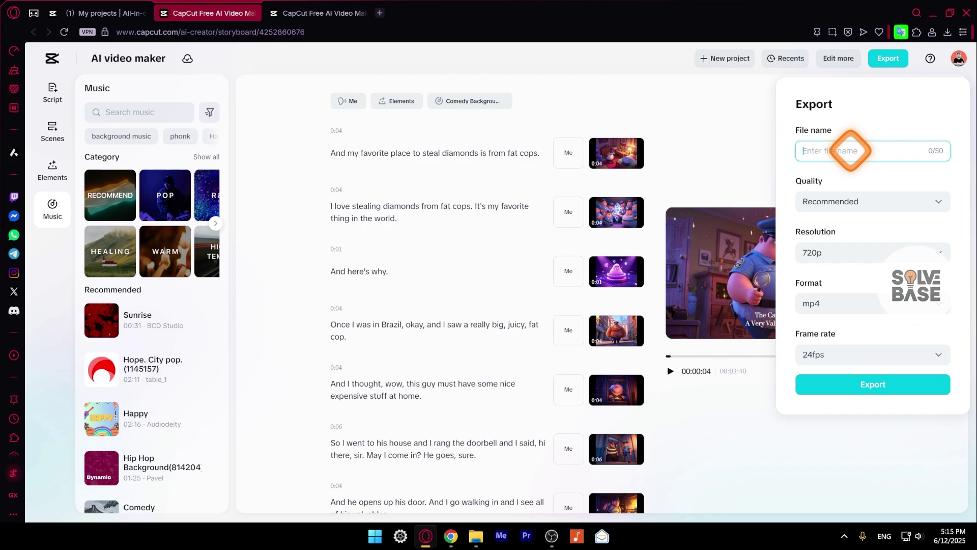
{"action": "type", "text": "Fatcop"}
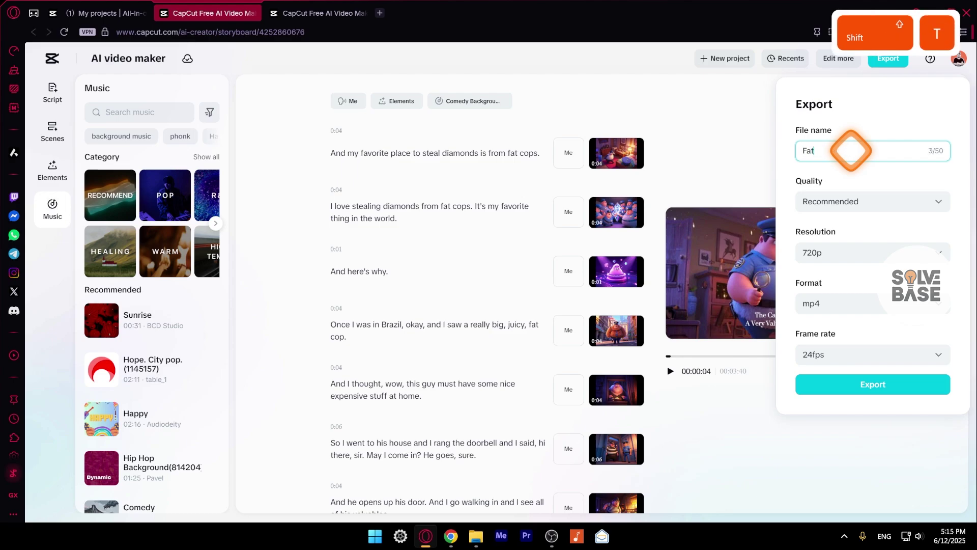
{"action": "left_click", "coordinate": [849, 202]}
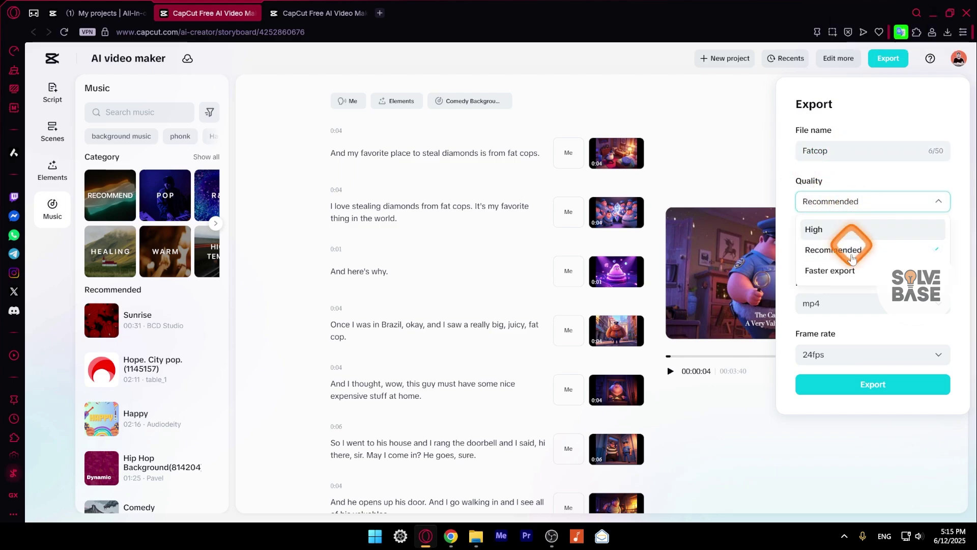
{"action": "left_click", "coordinate": [856, 200]}
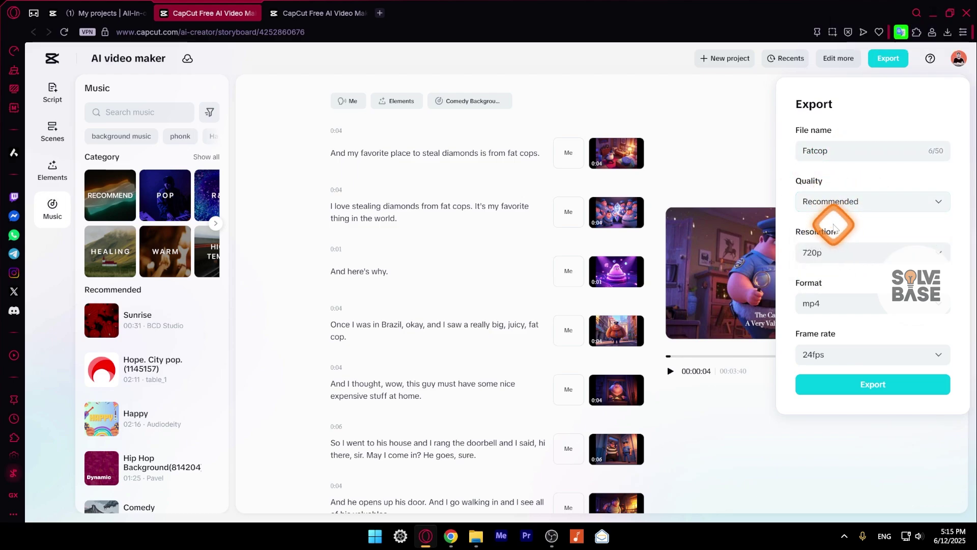
{"action": "left_click", "coordinate": [853, 253]}
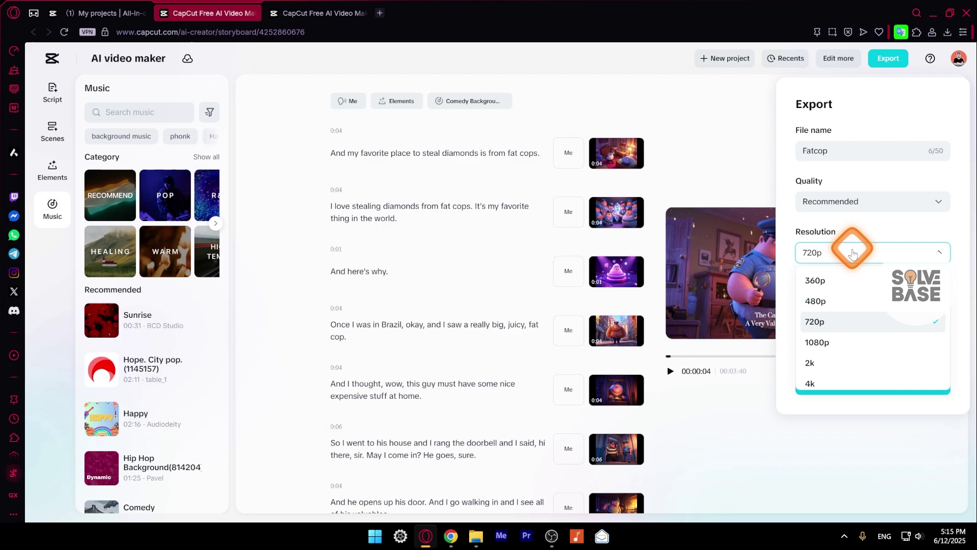
{"action": "left_click", "coordinate": [838, 384]}
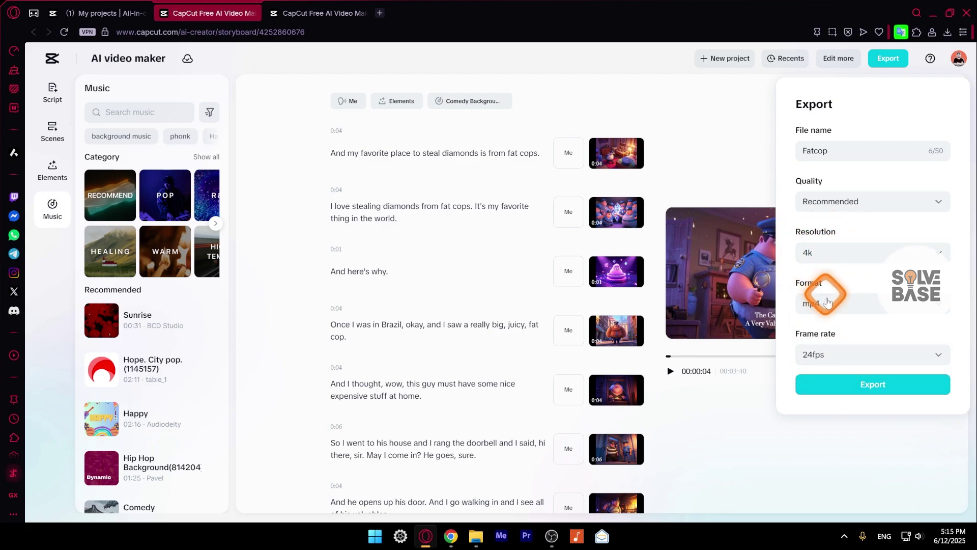
{"action": "left_click", "coordinate": [825, 352]}
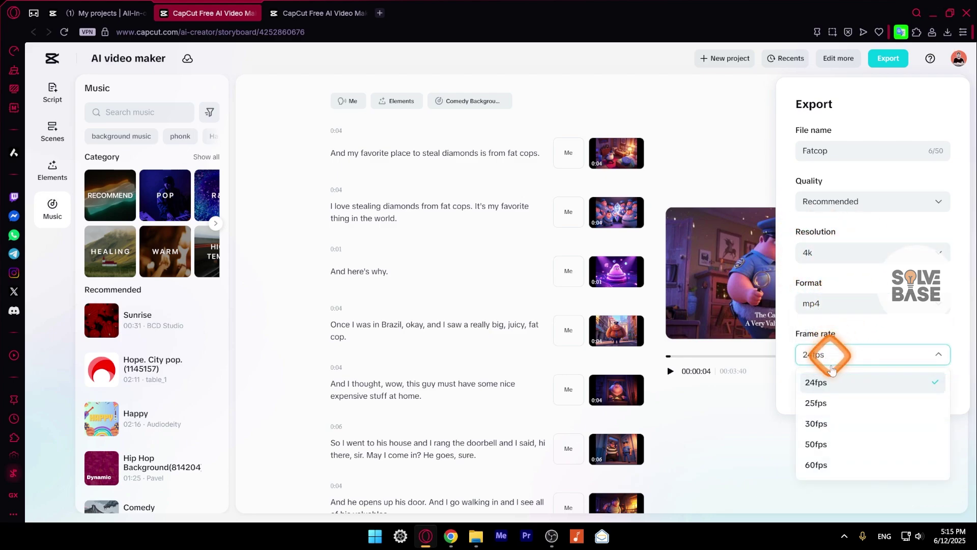
{"action": "left_click", "coordinate": [830, 466]}
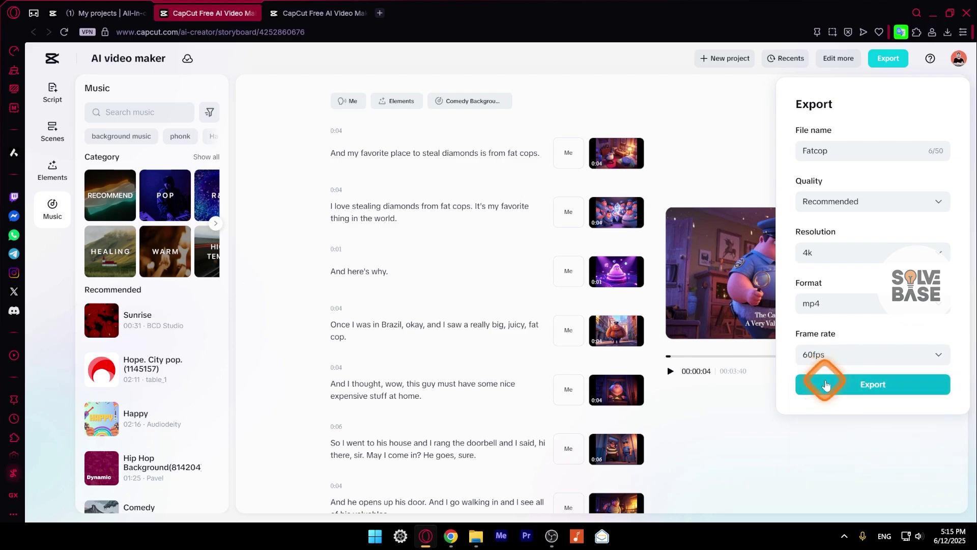
{"action": "left_click", "coordinate": [871, 386]}
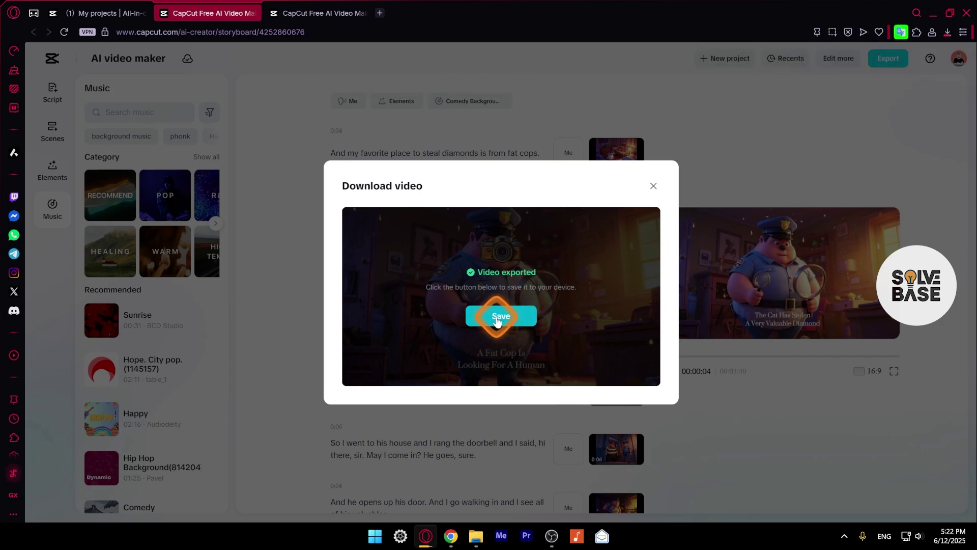
Check the download progress of Fatcop.mp4 in the browser's Downloads list
{"action": "left_click", "coordinate": [948, 34]}
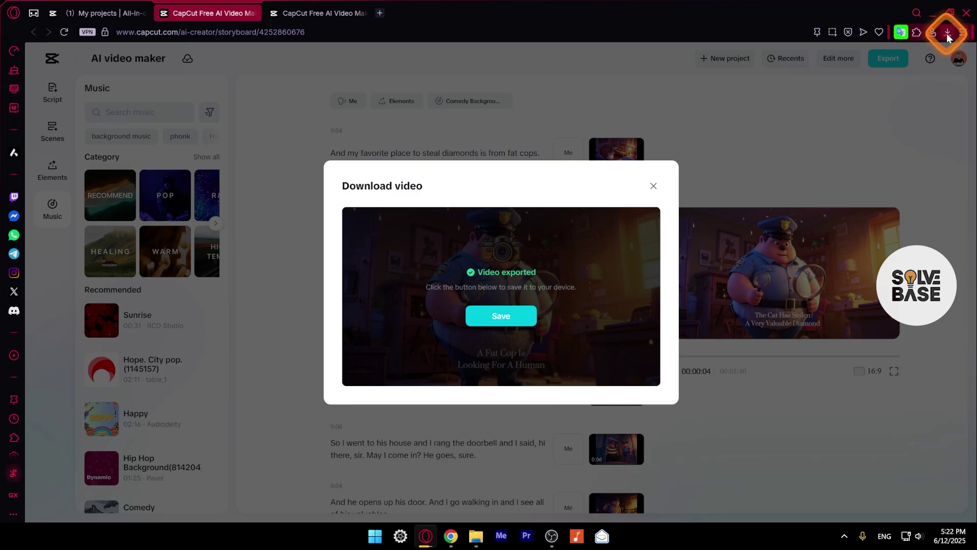